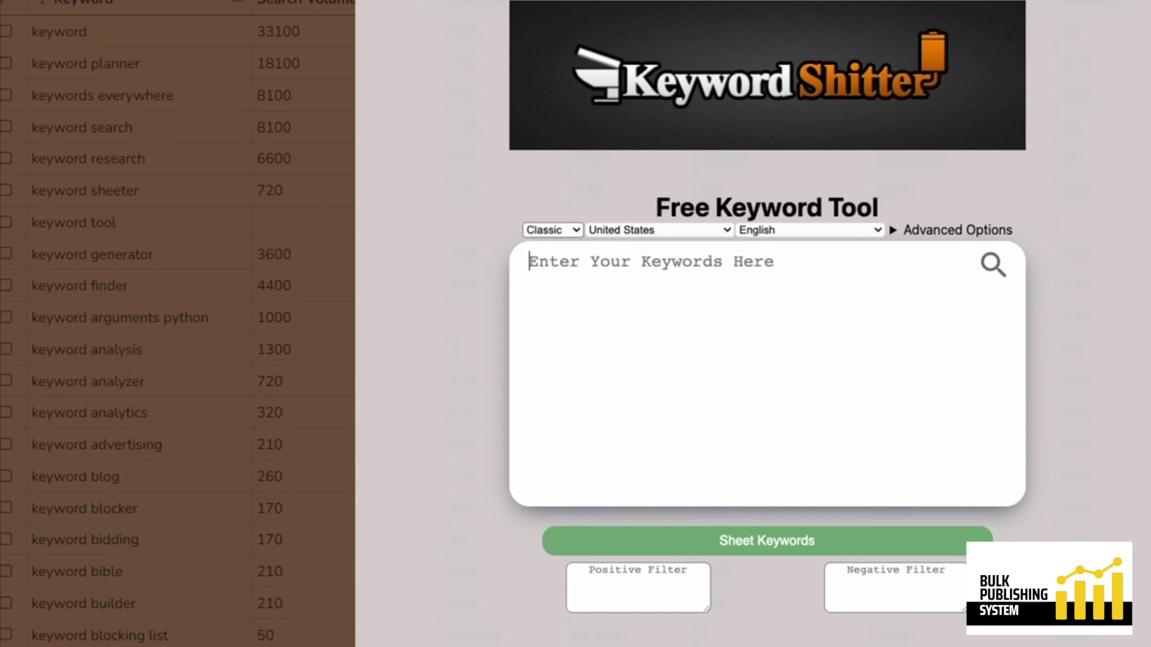
# - Generate 'learning how to' suggestions in Keyword Shitter and select all 60 results
pyautogui.write('learning how ')
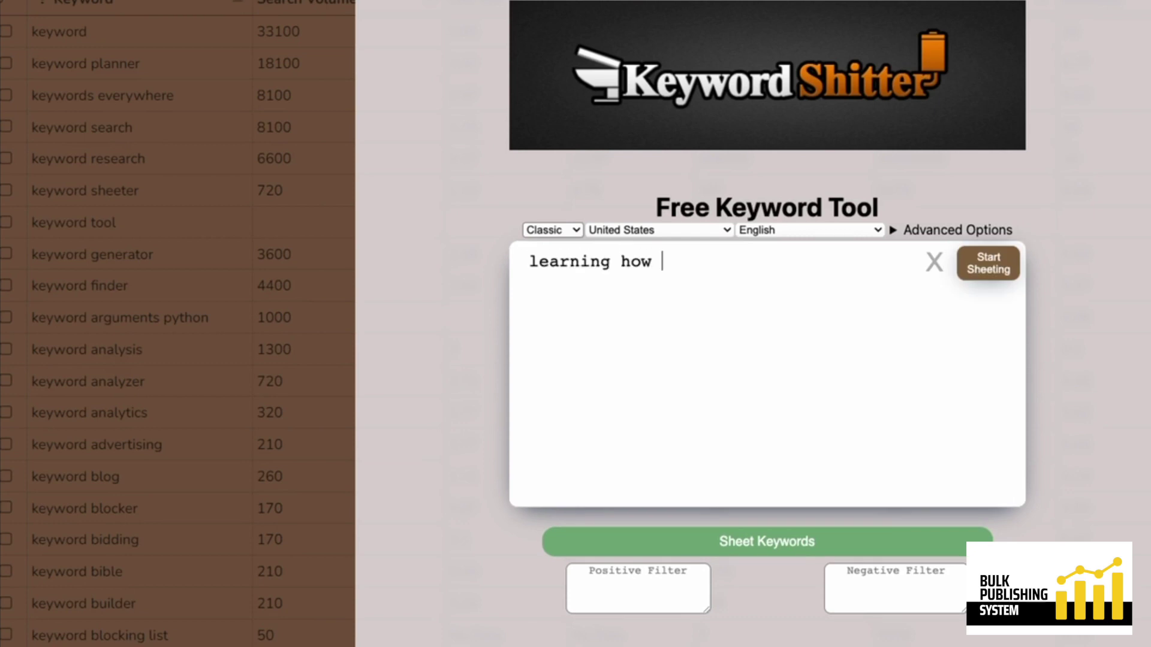
pyautogui.write('to')
pyautogui.click(706, 547)
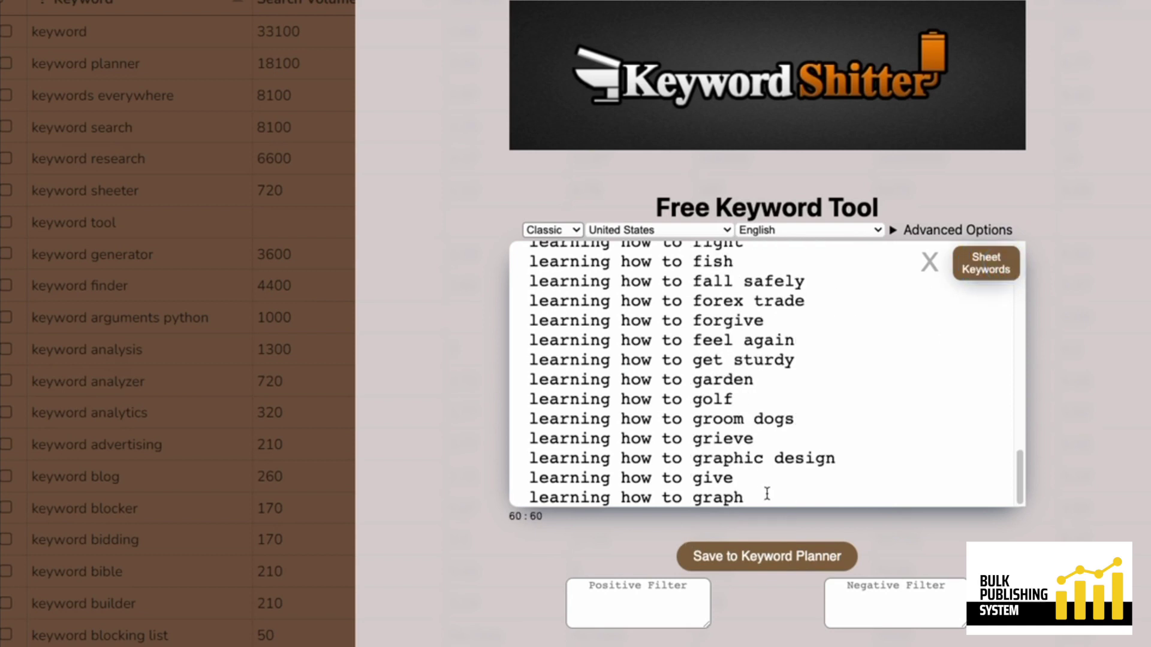
pyautogui.click(767, 493)
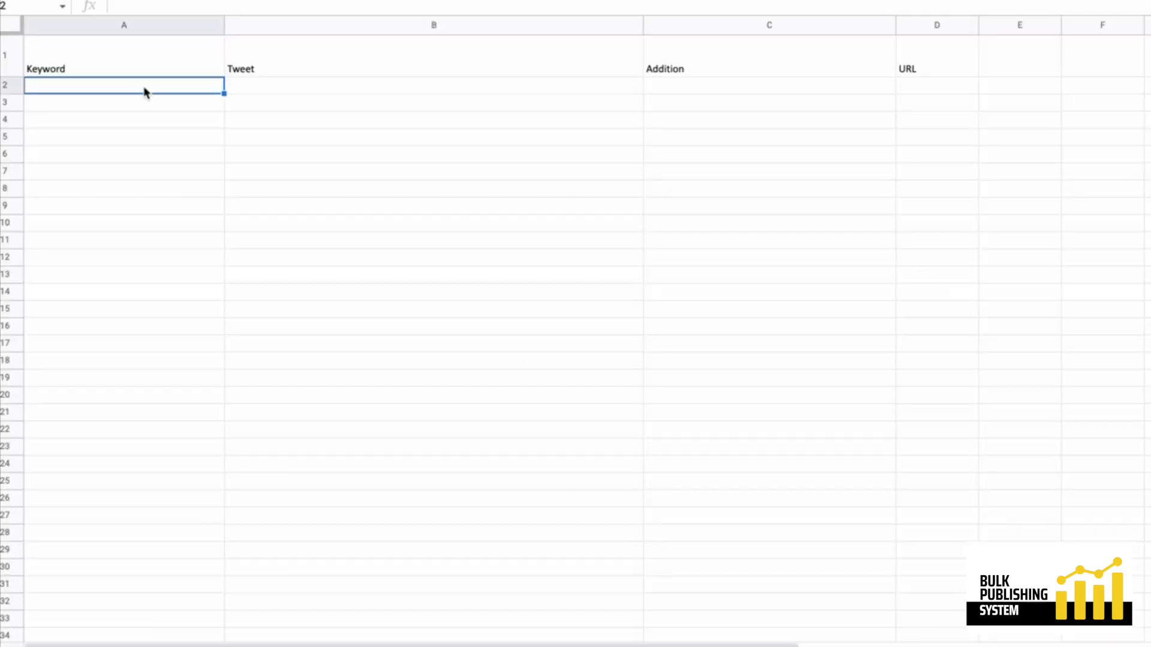
# - Paste the keywords into column A from A2 and delete the bare 'learning how to' row
pyautogui.hotkey('ctrl', 'v')
pyautogui.click(36, 85)
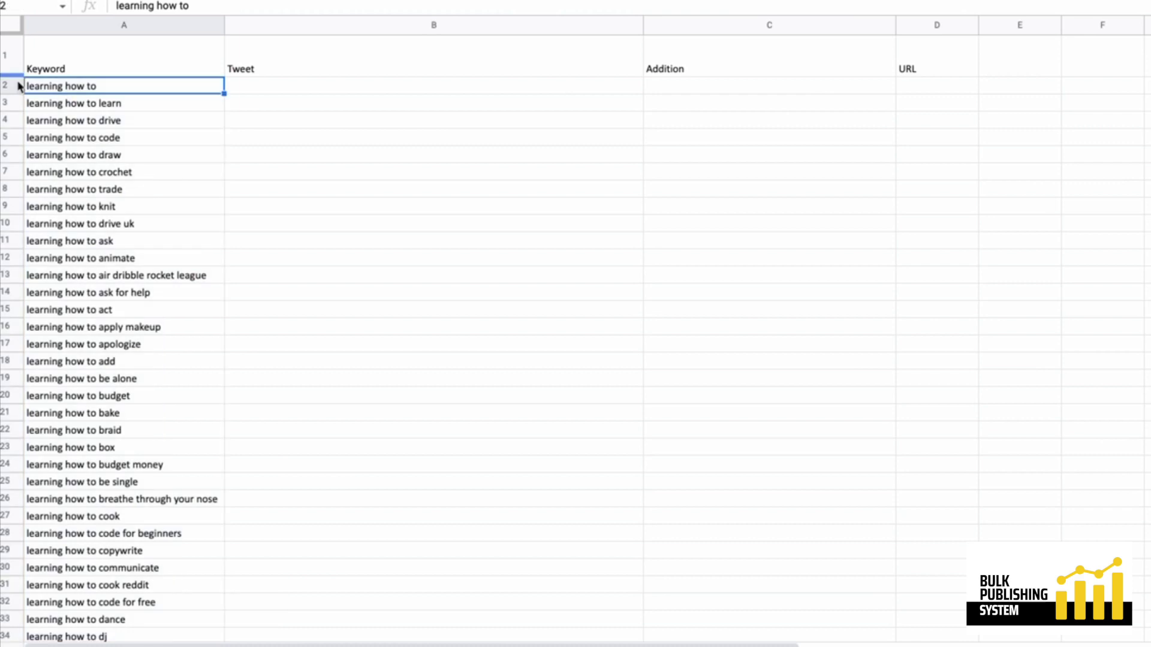
pyautogui.rightClick(15, 89)
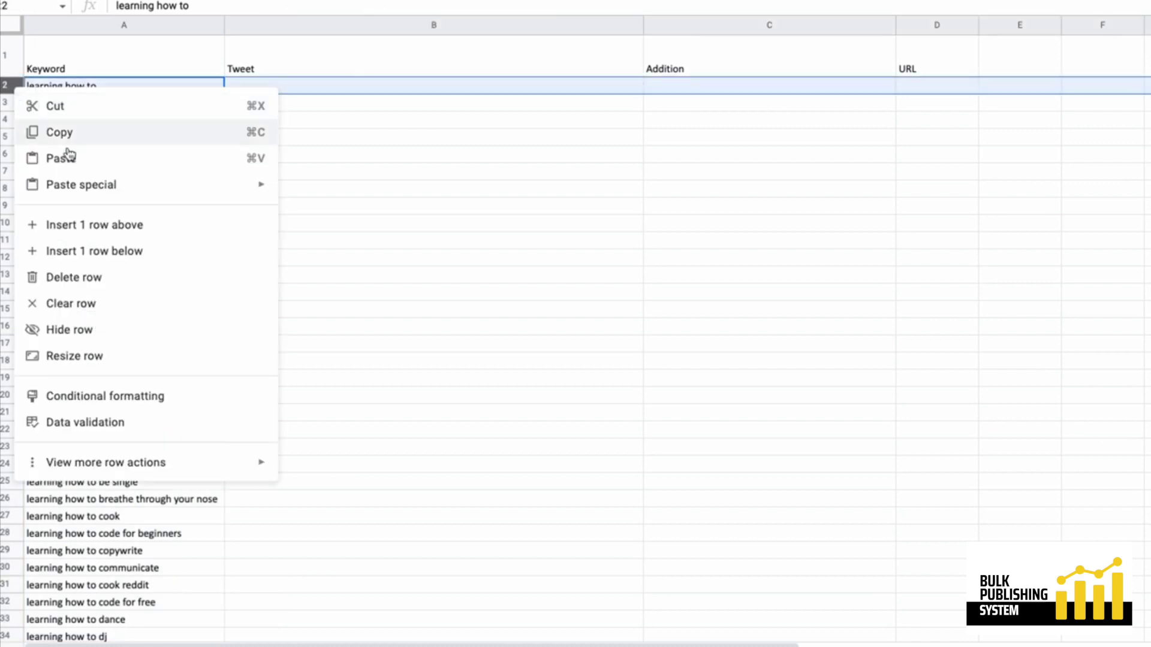
pyautogui.click(87, 279)
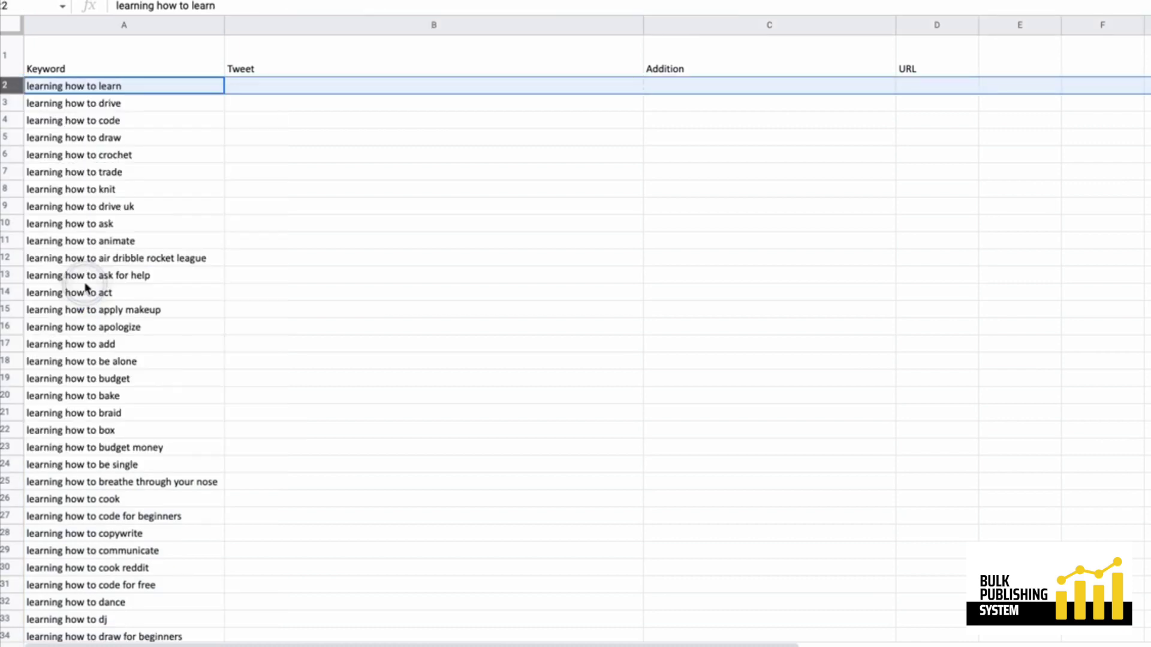
pyautogui.click(292, 119)
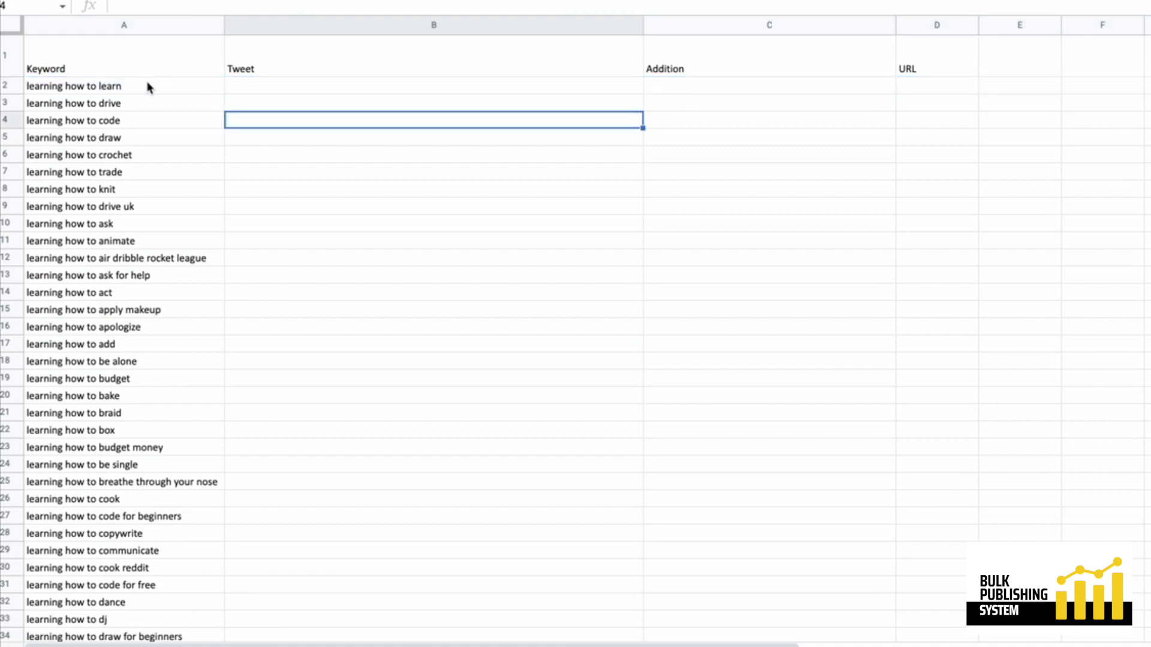
# - Enter =GETTWEET(A2) in B2 and fill it down to B14
pyautogui.click(368, 87)
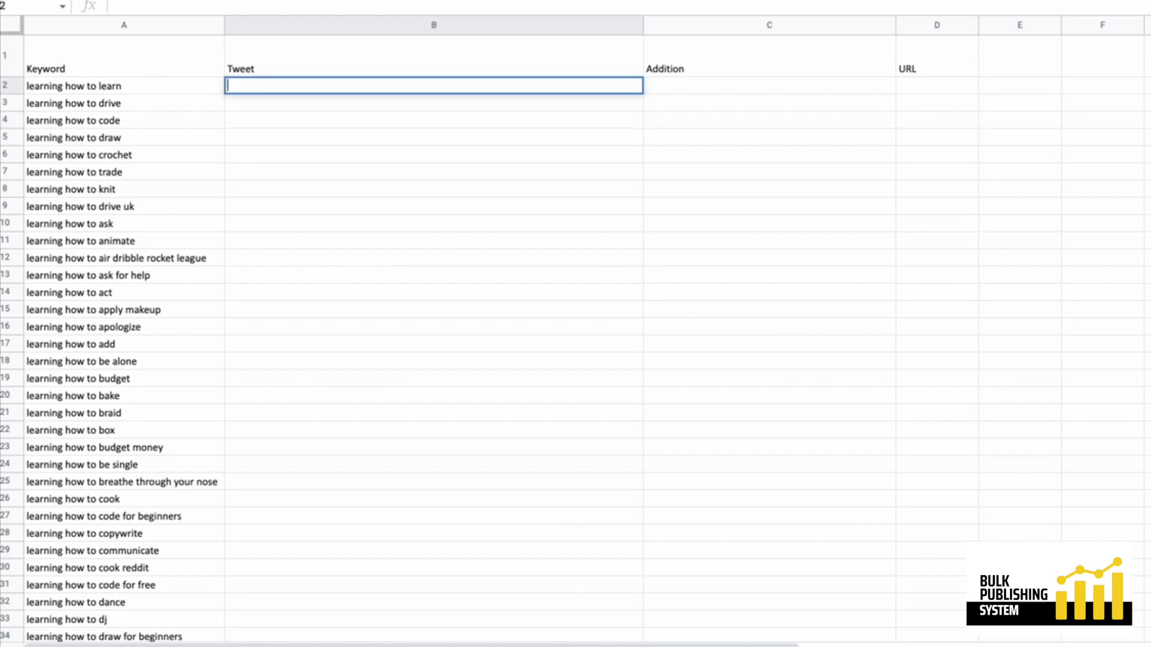
pyautogui.write('=get')
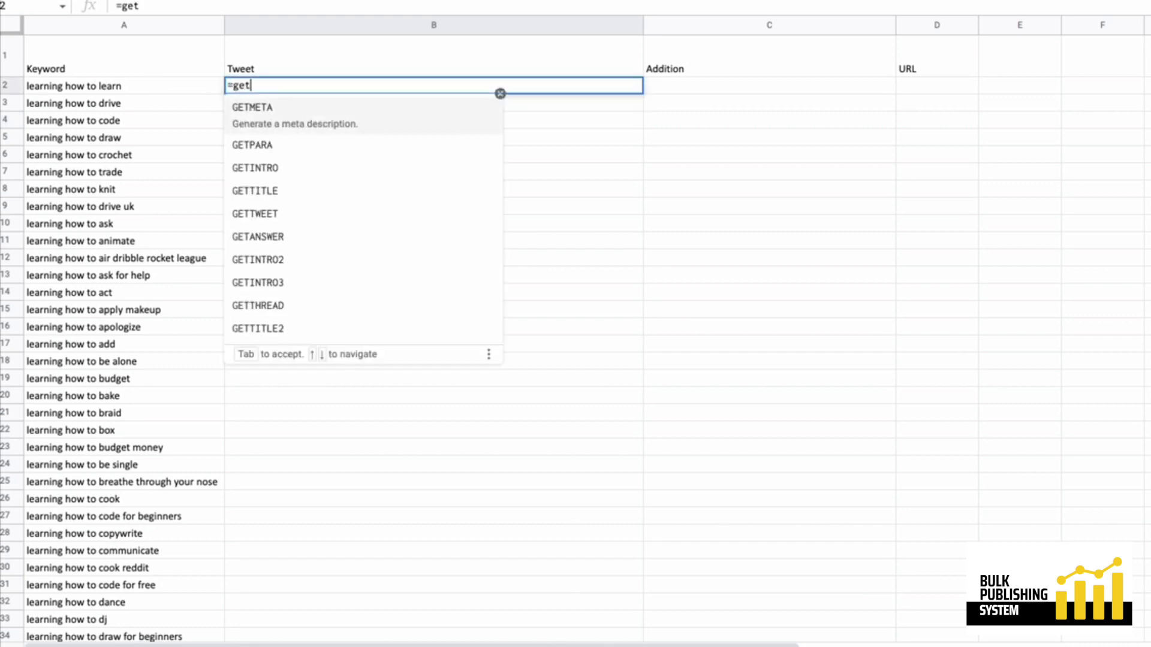
pyautogui.write('tweet')
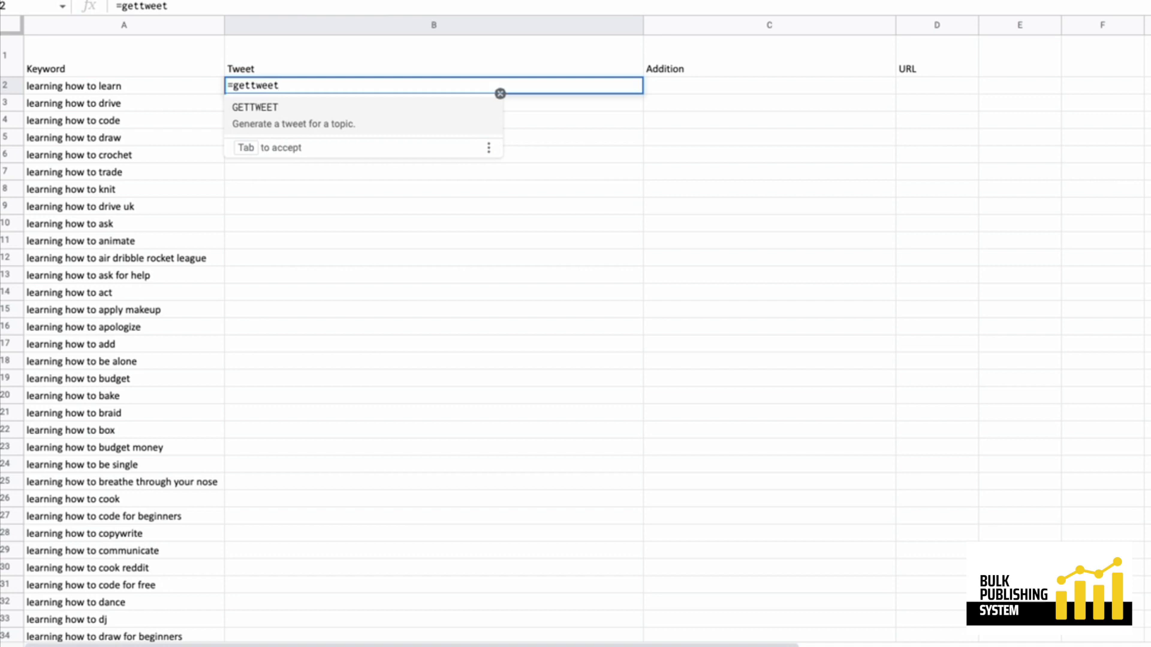
pyautogui.click(383, 117)
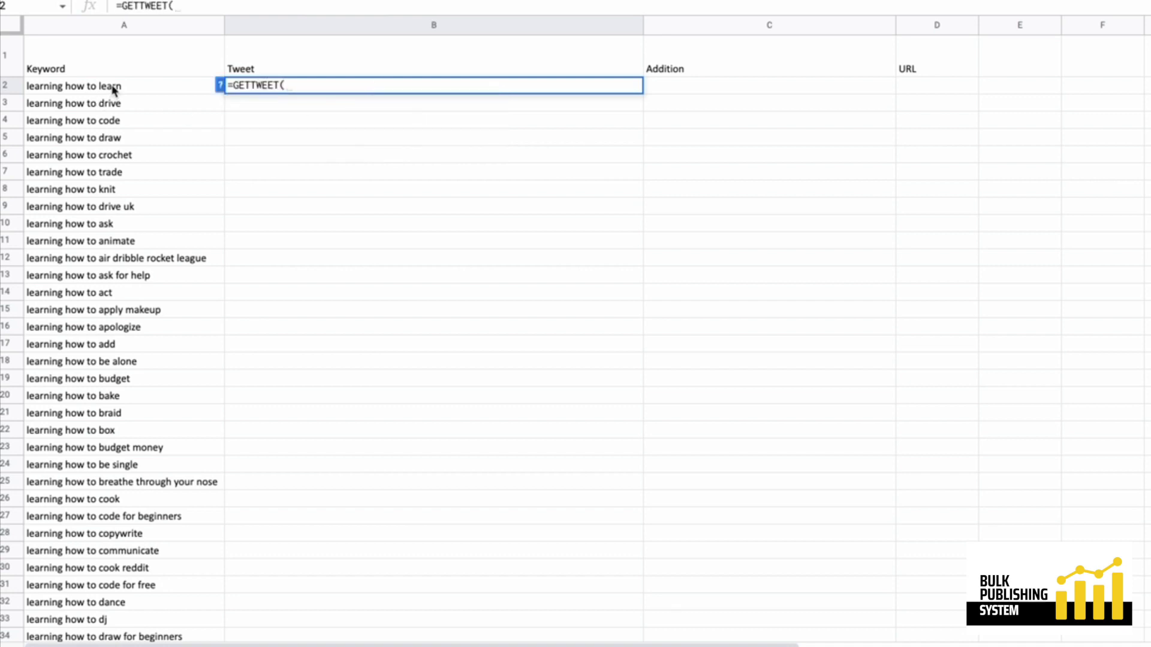
pyautogui.click(111, 88)
pyautogui.write(')')
pyautogui.press('Return')
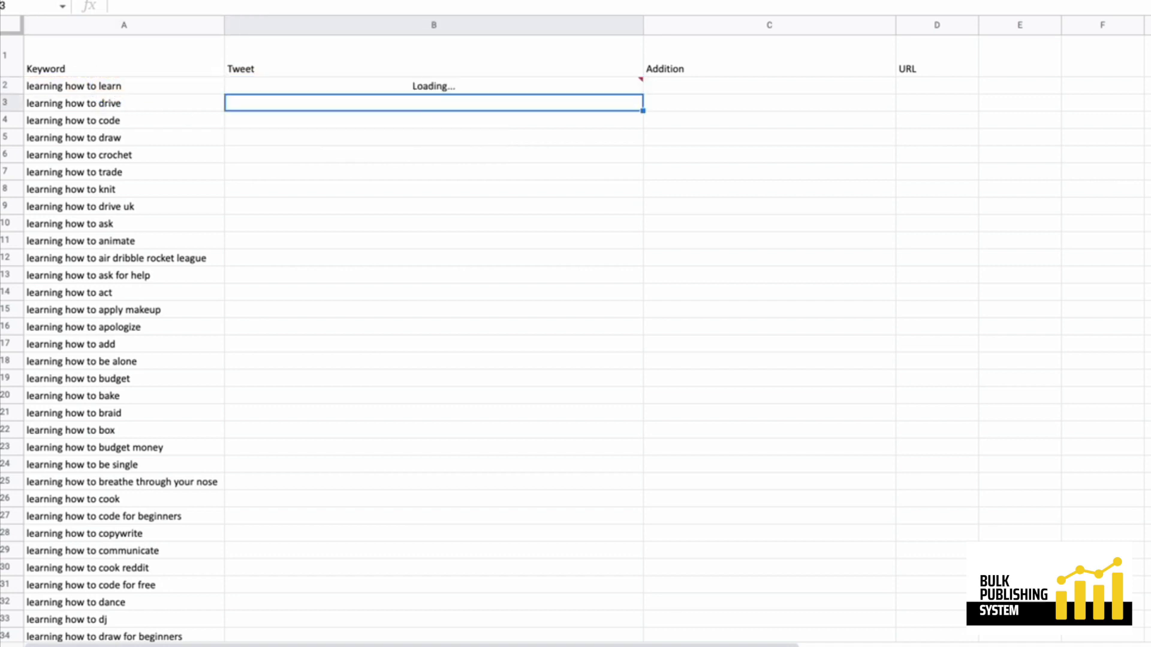
pyautogui.press('Up')
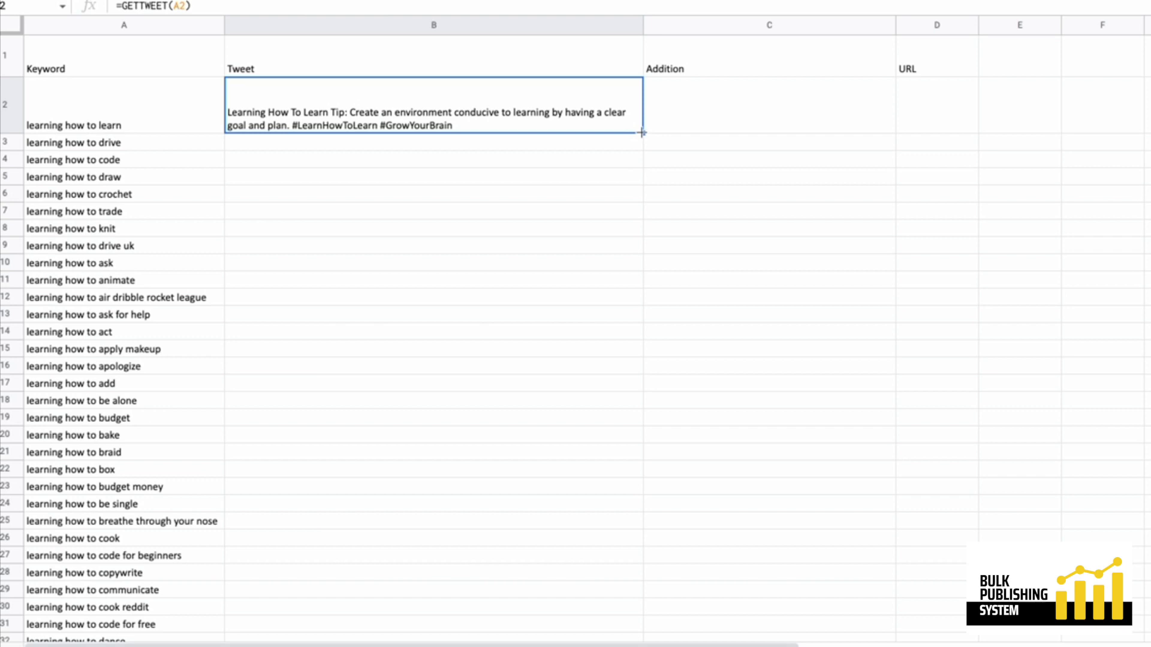
pyautogui.moveTo(642, 132); pyautogui.dragTo(602, 333)
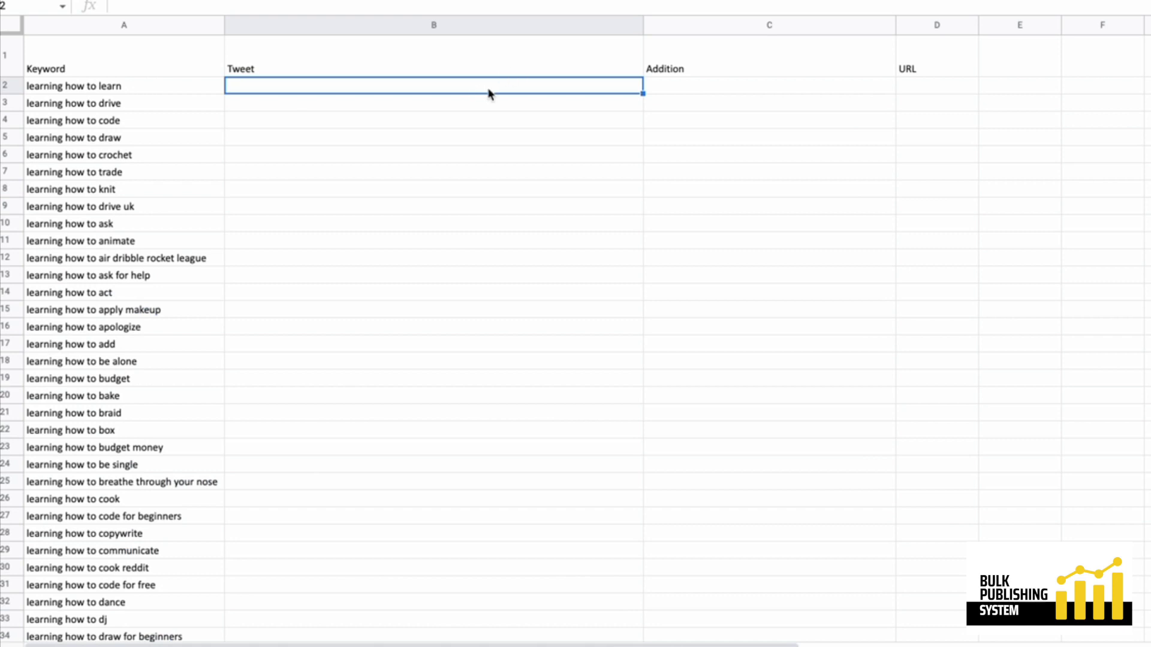
# - Replace B2's formula with =gpt3Custom11New(A2) and fill it down to B24
pyautogui.write('=gpt3Custom11')
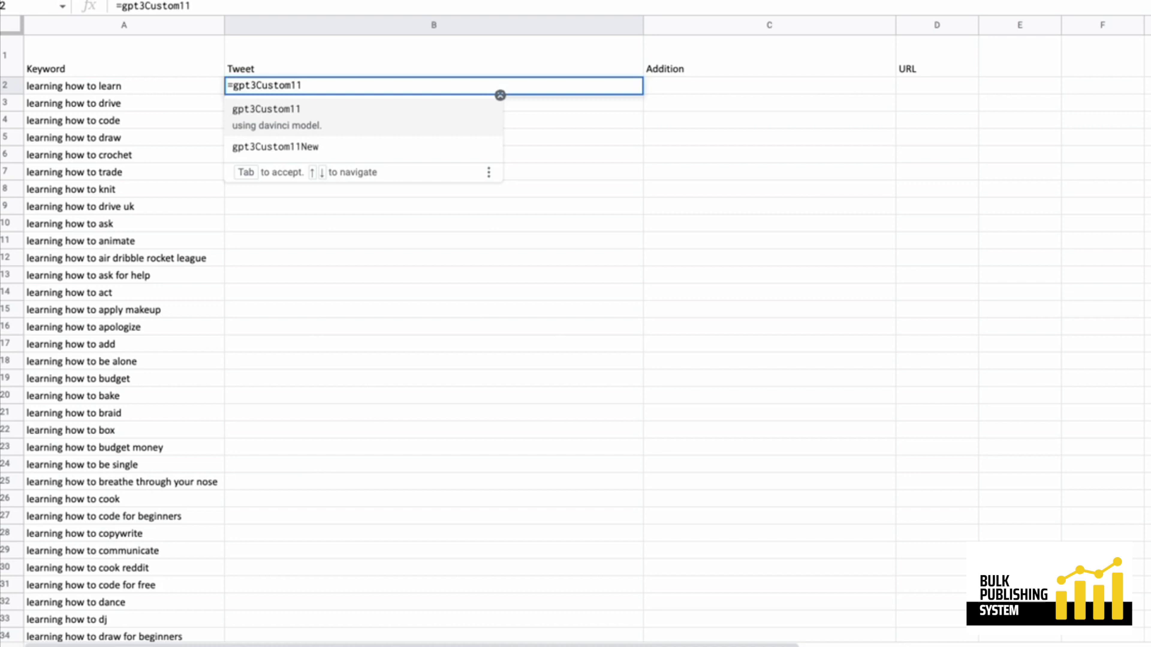
pyautogui.write('New(')
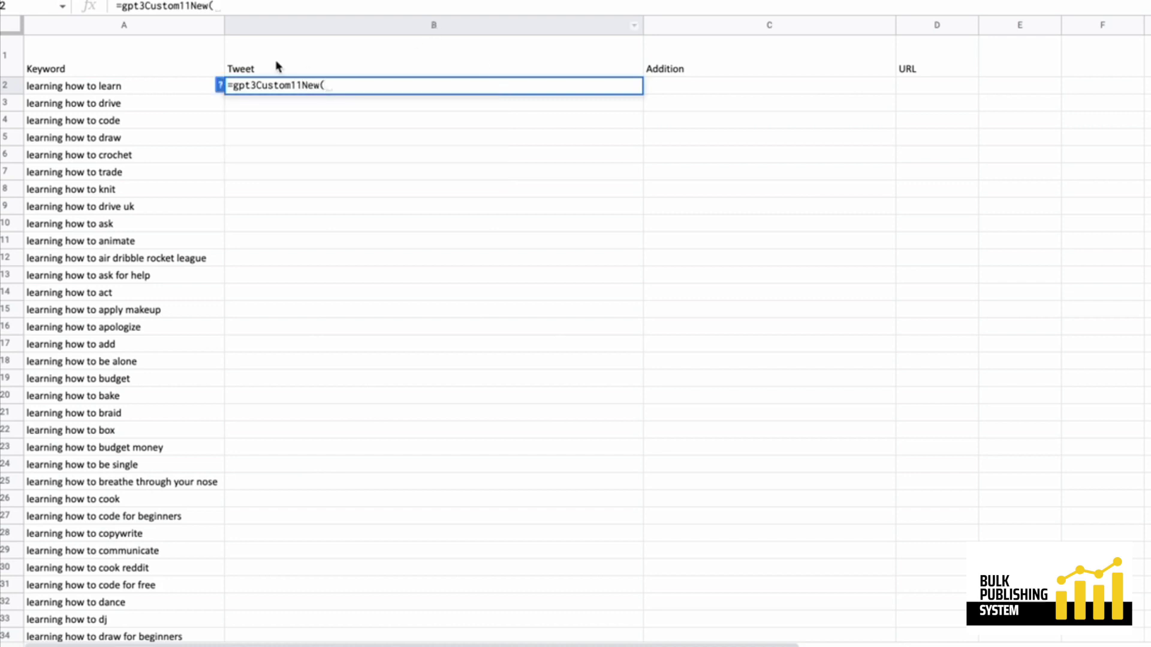
pyautogui.click(170, 87)
pyautogui.write(')')
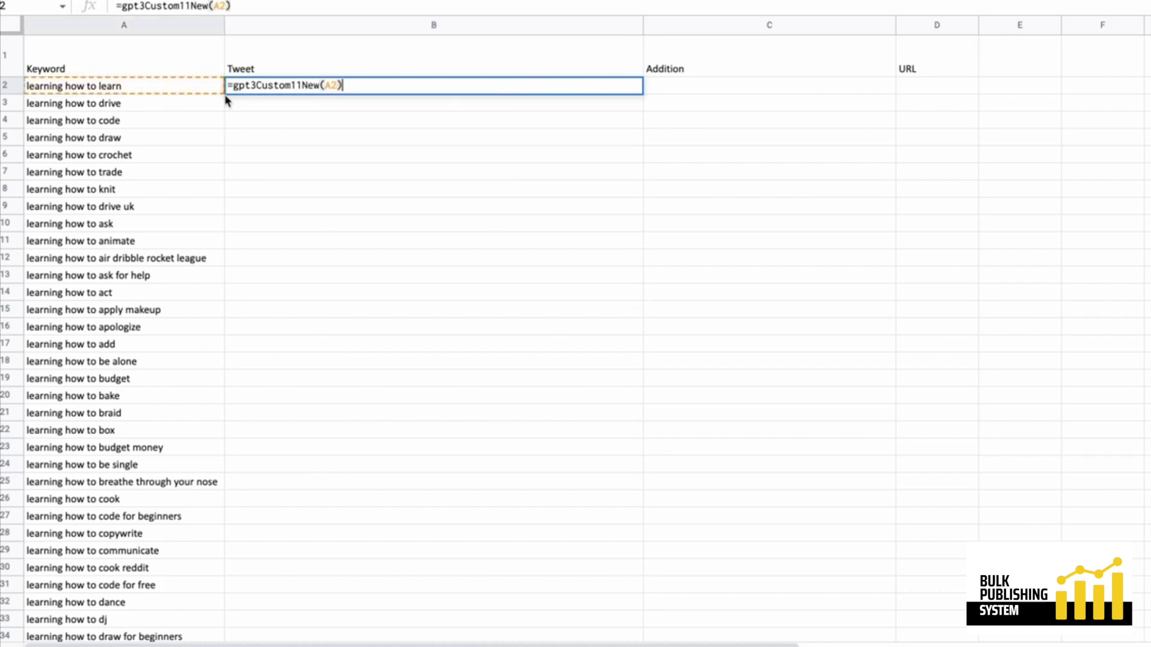
pyautogui.press('Return')
pyautogui.click(634, 90)
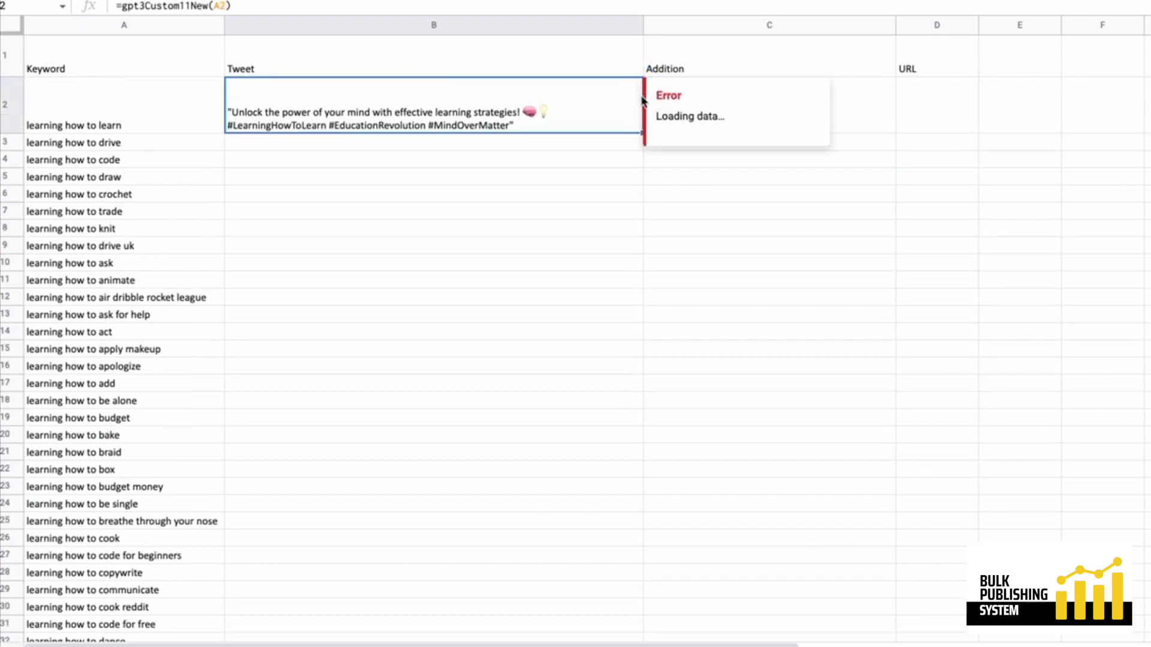
pyautogui.click(574, 214)
pyautogui.click(585, 112)
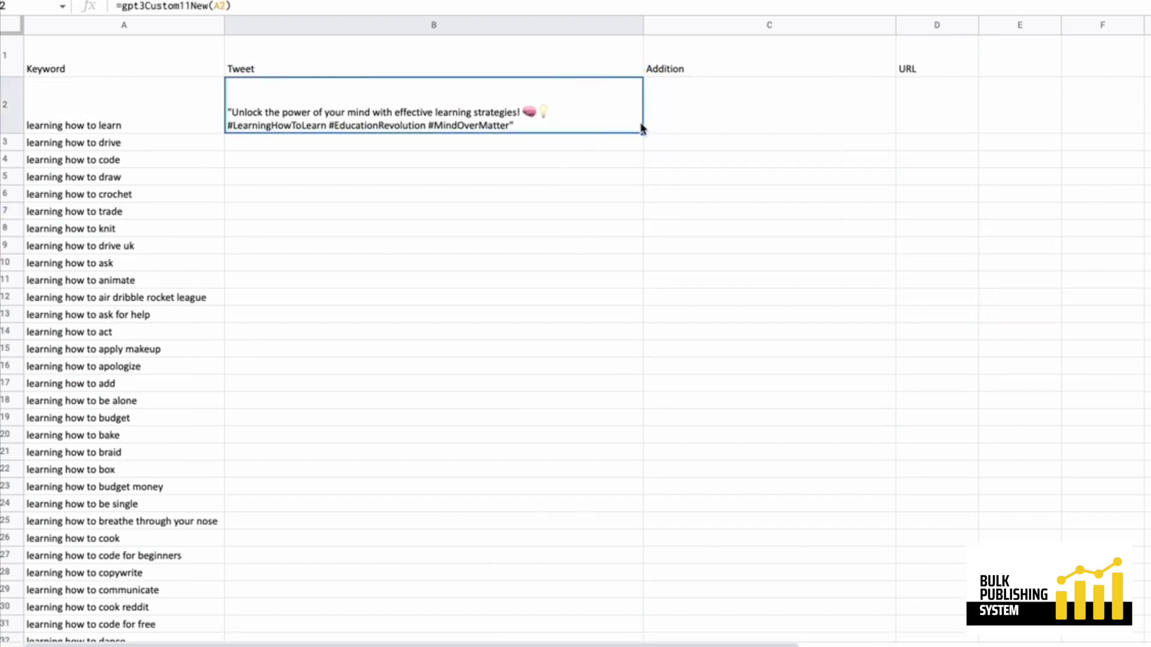
pyautogui.moveTo(642, 132); pyautogui.dragTo(604, 481)
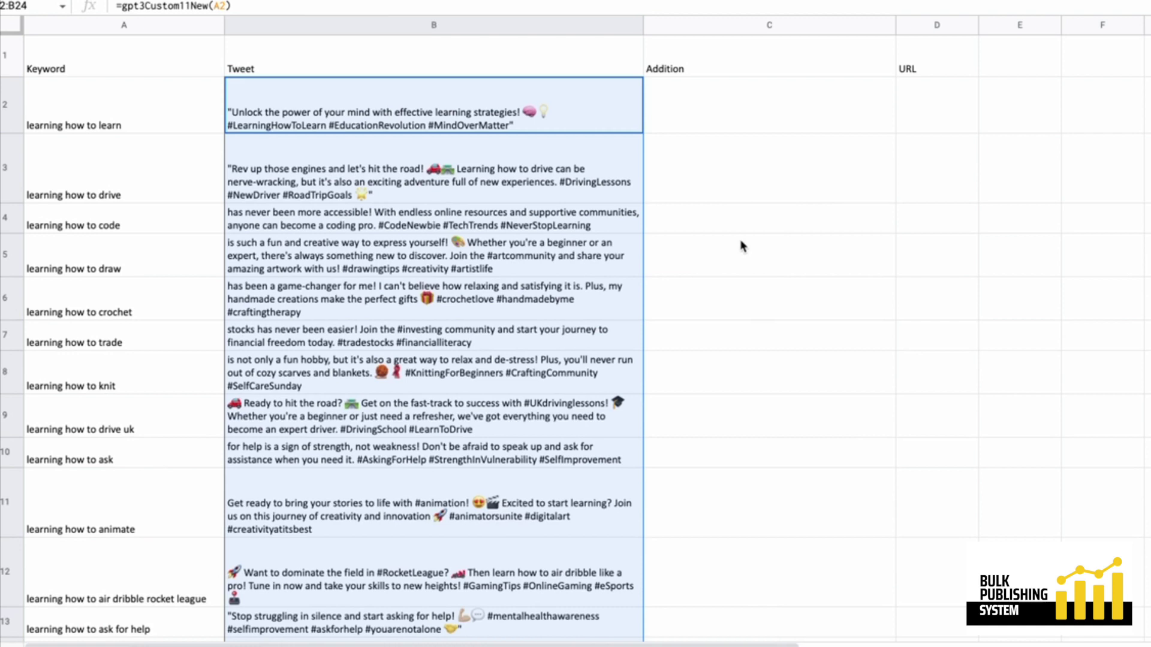
pyautogui.click(640, 287)
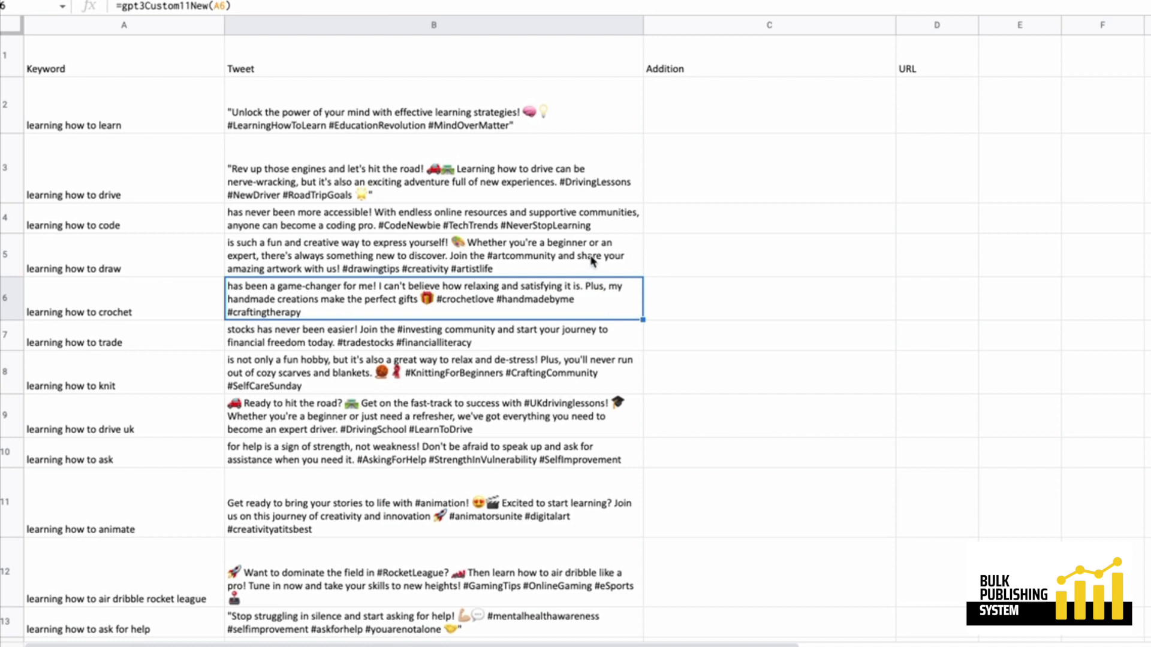
# - Insert a new column left of Addition and title it 'Thread'
pyautogui.click(764, 262)
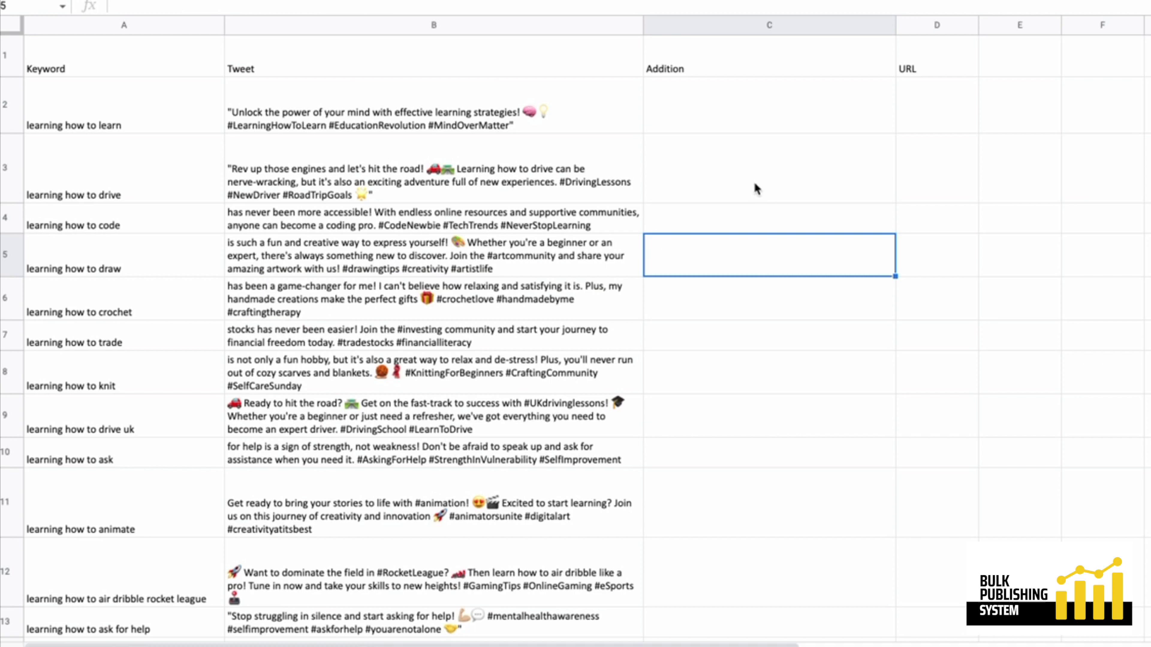
pyautogui.click(708, 24)
pyautogui.rightClick(709, 24)
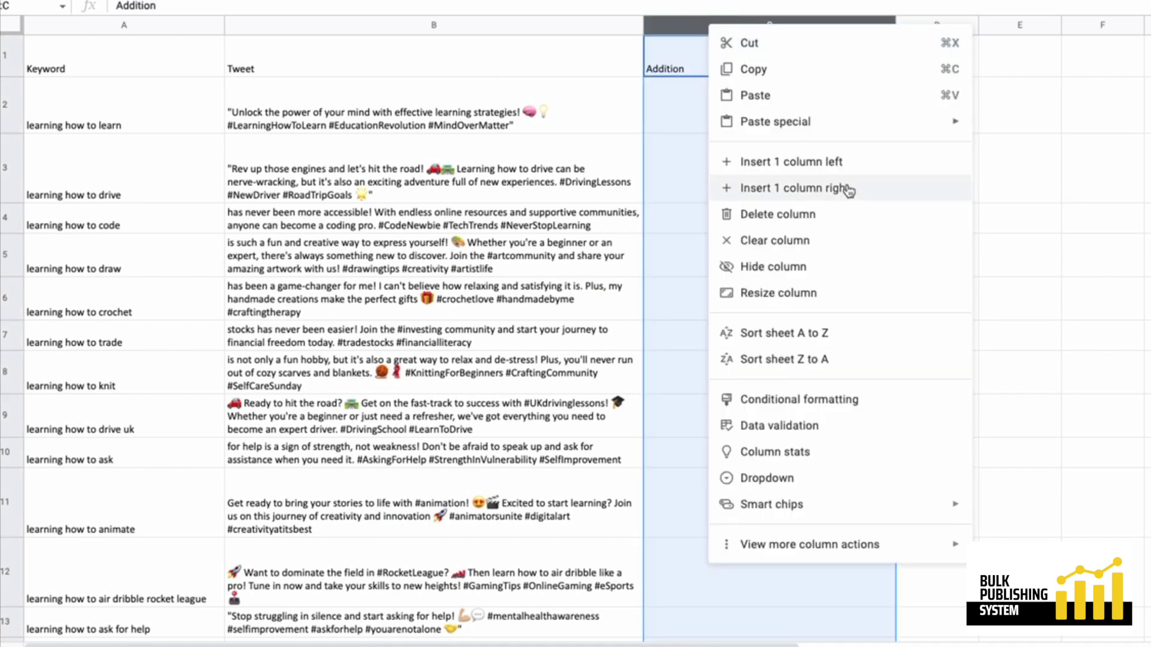
pyautogui.click(831, 162)
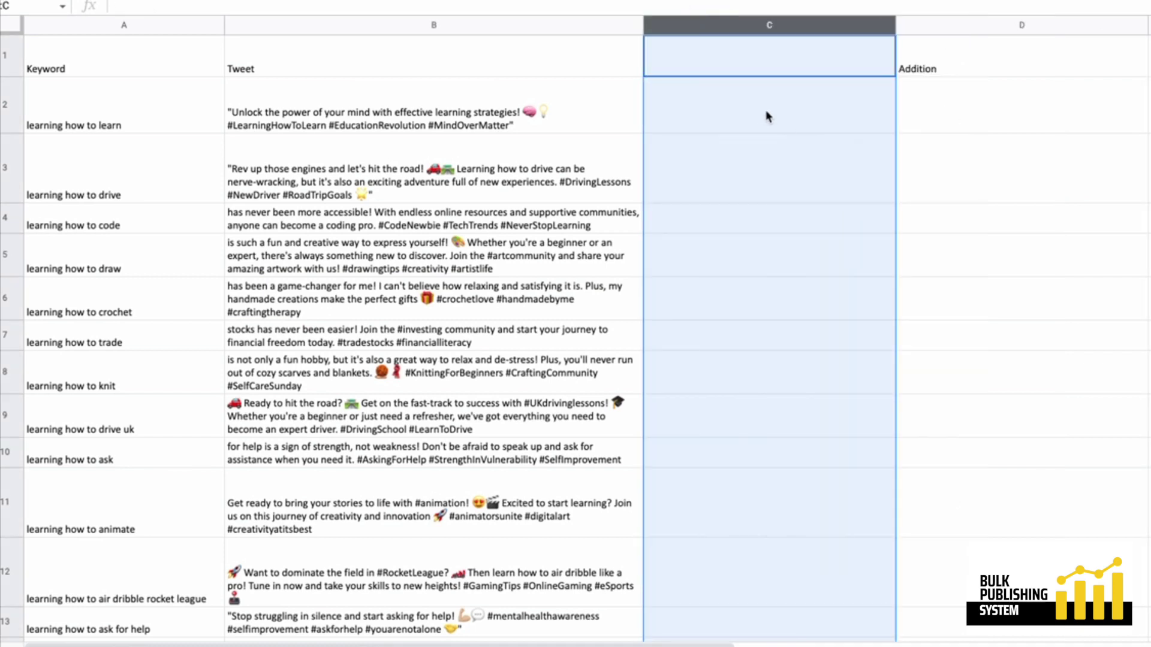
pyautogui.doubleClick(754, 62)
pyautogui.write('Thread')
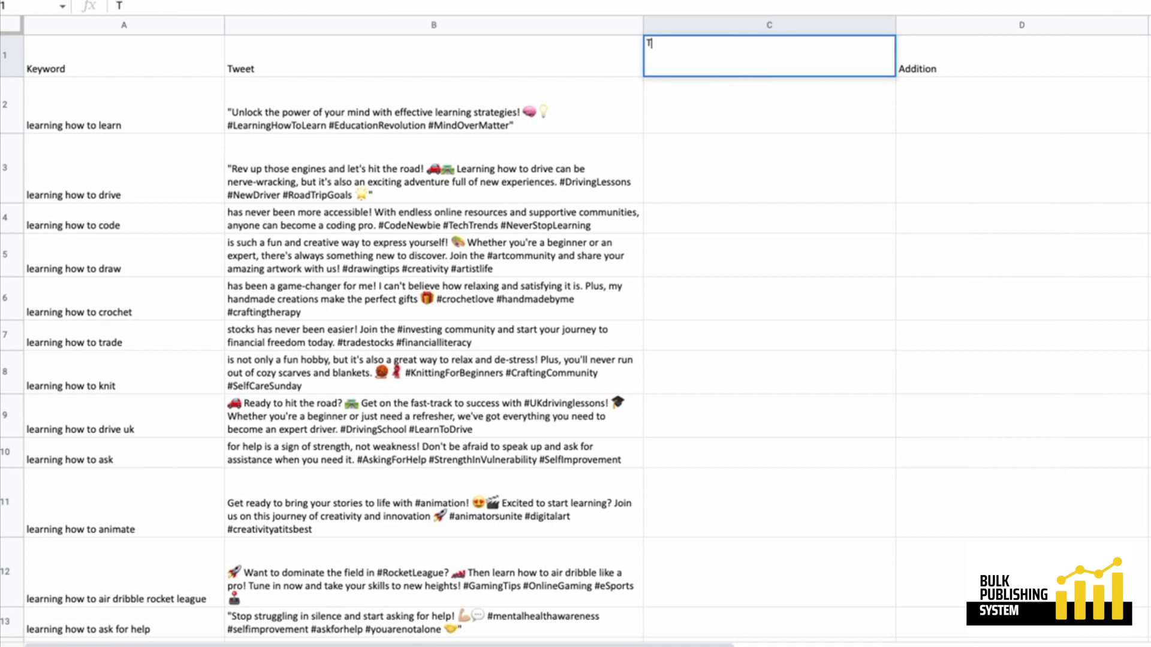
pyautogui.click(795, 93)
# - Start a GETTHREAD formula in C2 referencing keyword A2
pyautogui.write('=get')
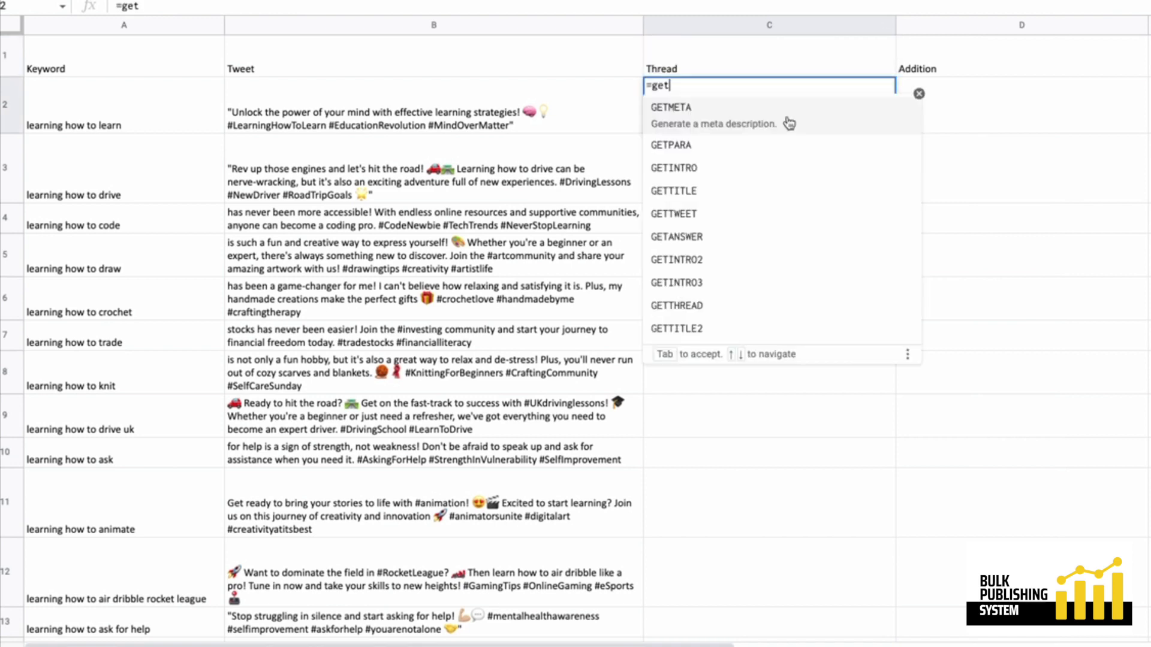
pyautogui.write('th')
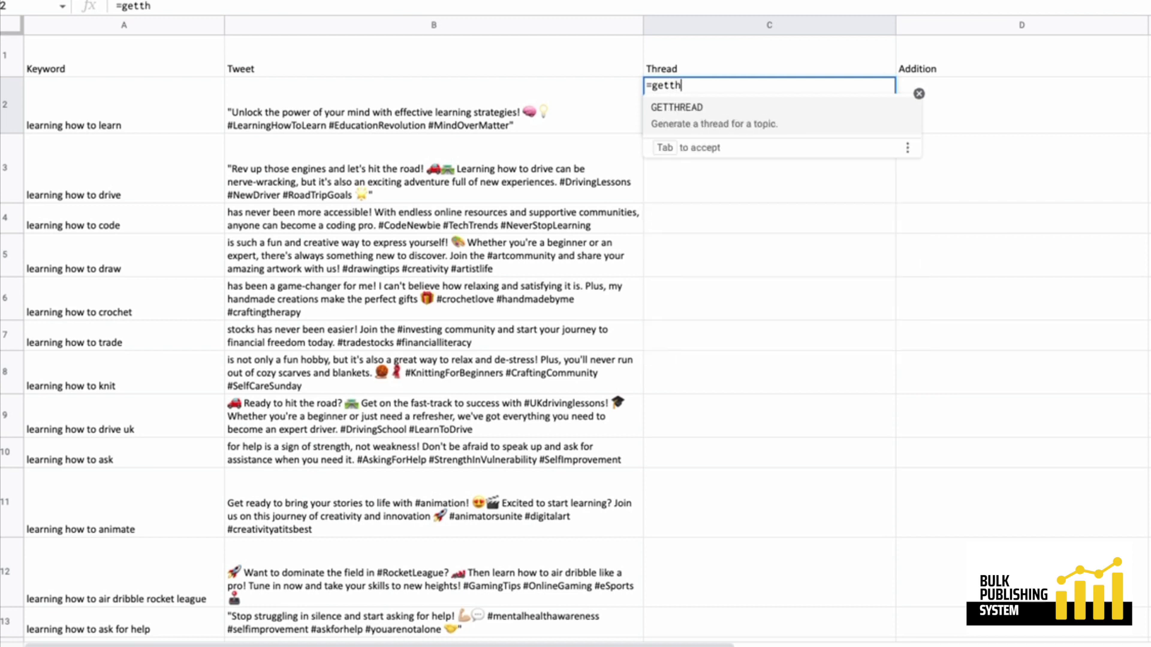
pyautogui.click(817, 121)
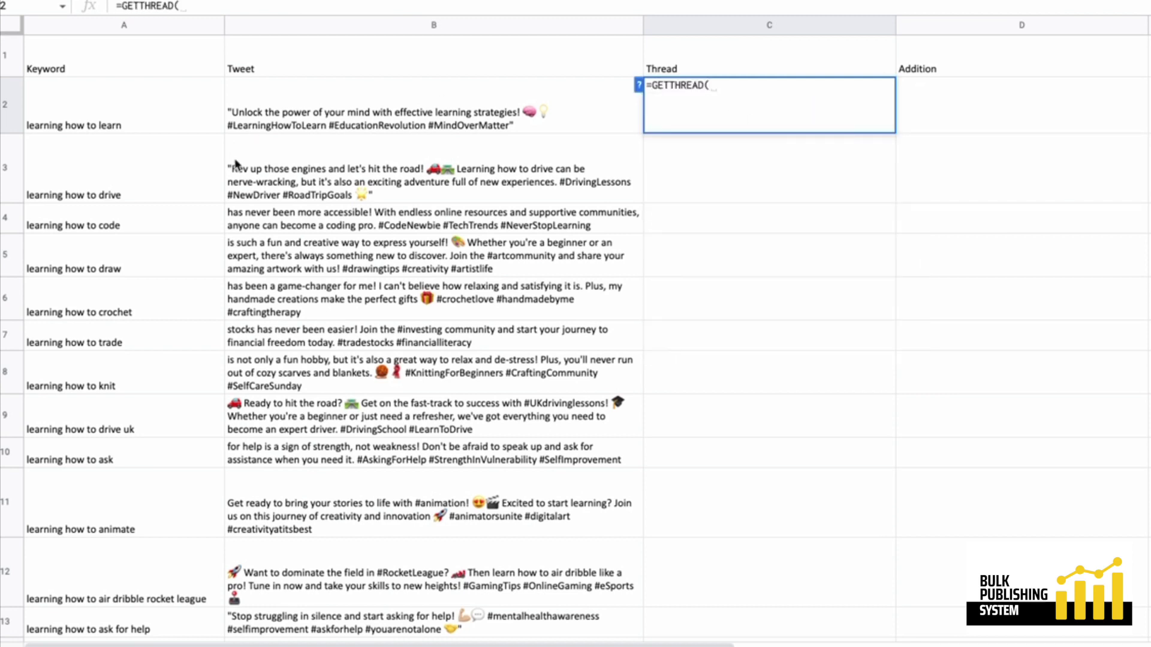
pyautogui.click(150, 110)
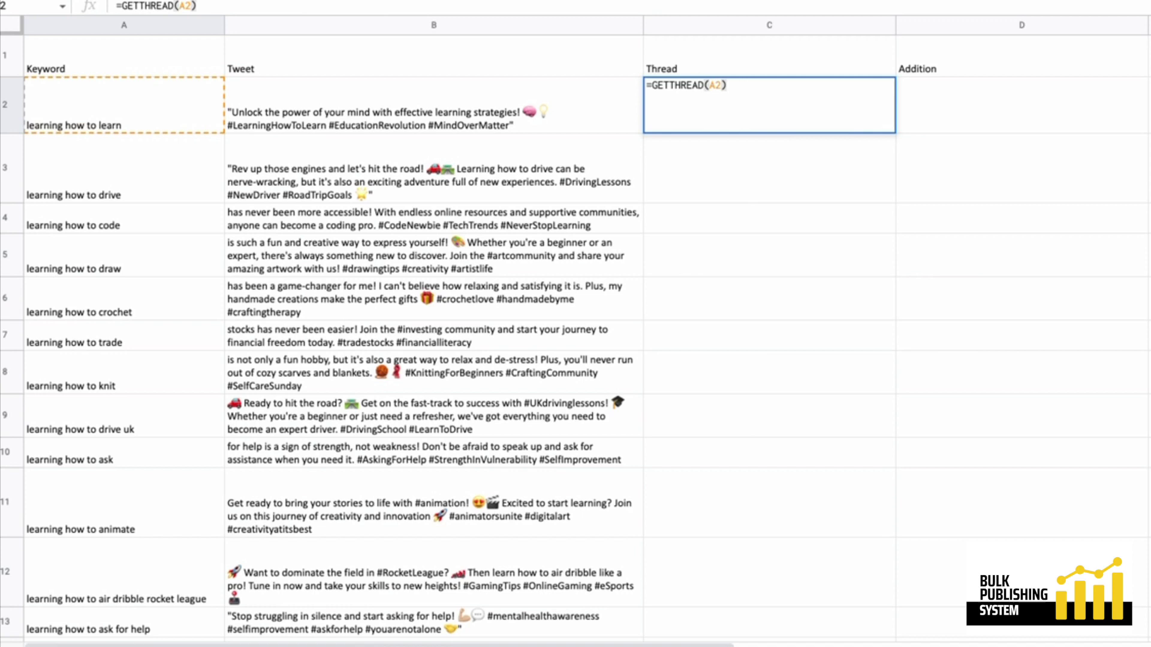
# - Complete =GETTHREAD(A2) in C2 and widen column C to read the generated thread
pyautogui.write(')')
pyautogui.press('Return')
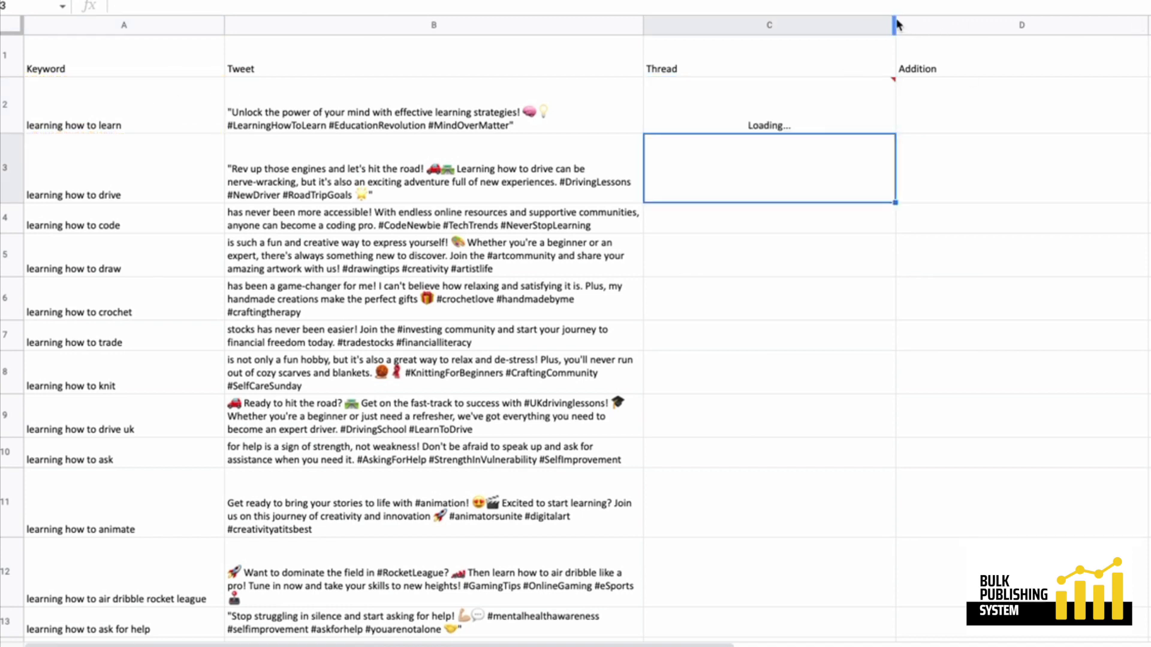
pyautogui.moveTo(896, 22); pyautogui.dragTo(1031, 40)
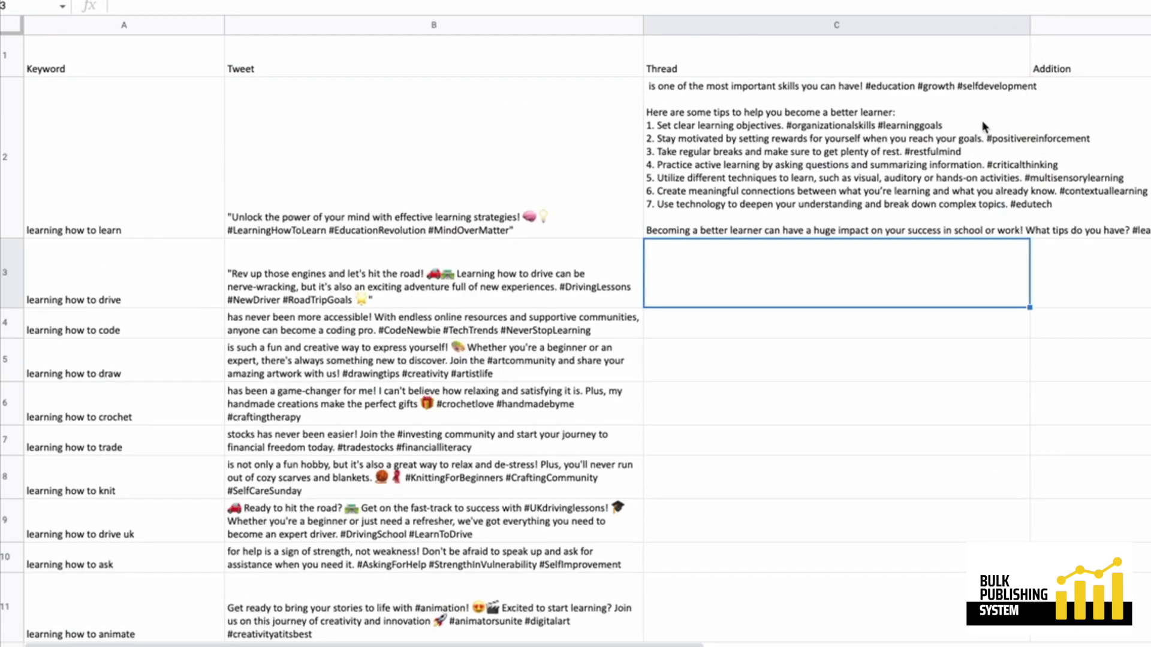
pyautogui.click(948, 148)
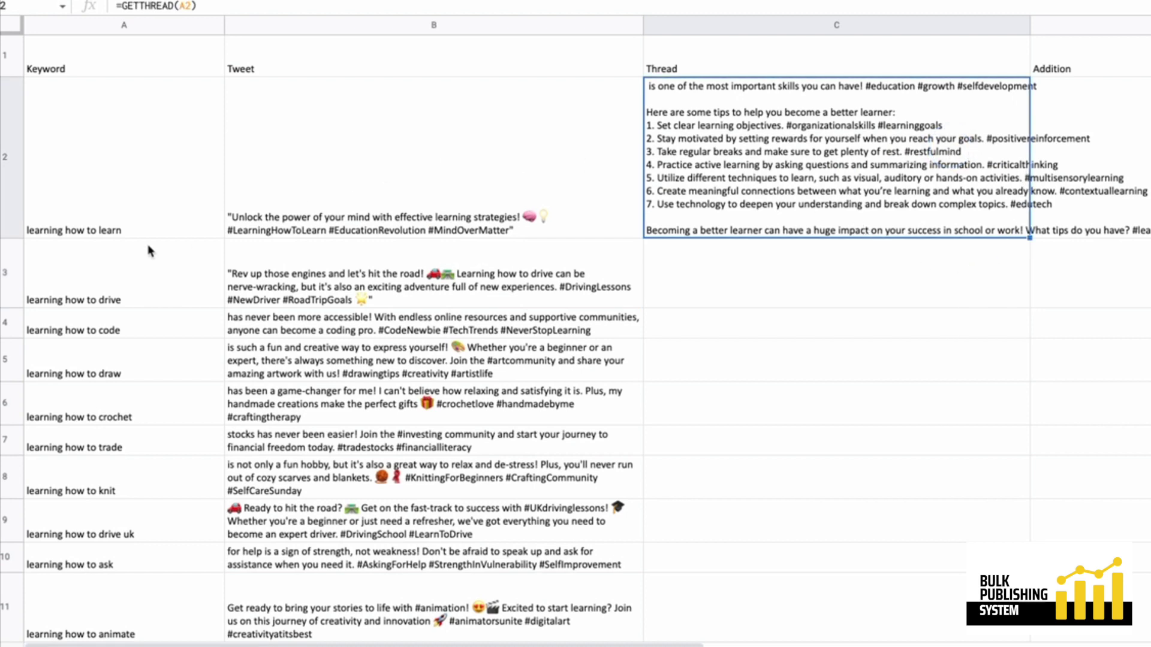
pyautogui.click(94, 163)
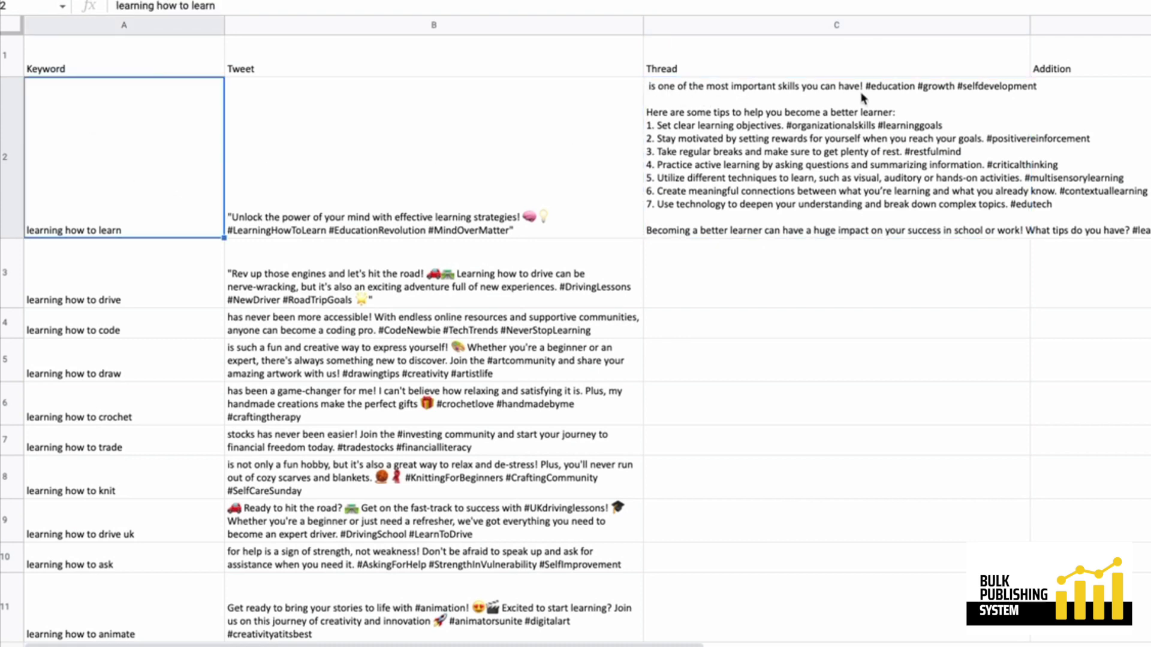
pyautogui.click(739, 142)
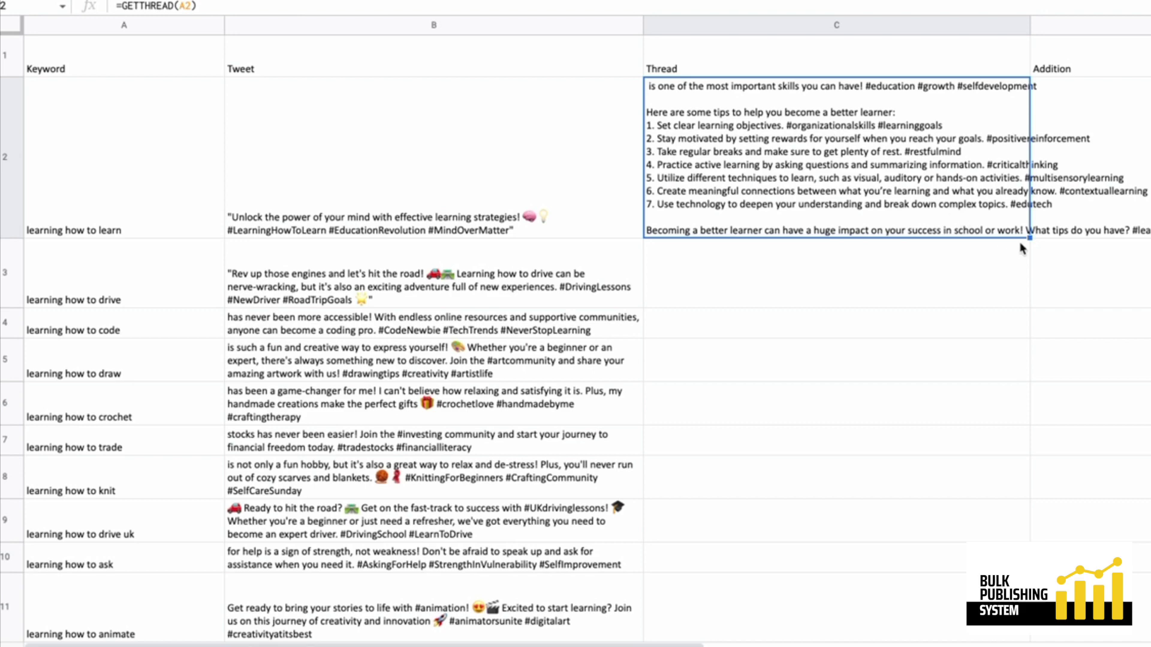
# - Fill the GETTHREAD formula from C2 down to C12
pyautogui.moveTo(1031, 238); pyautogui.dragTo(955, 466)
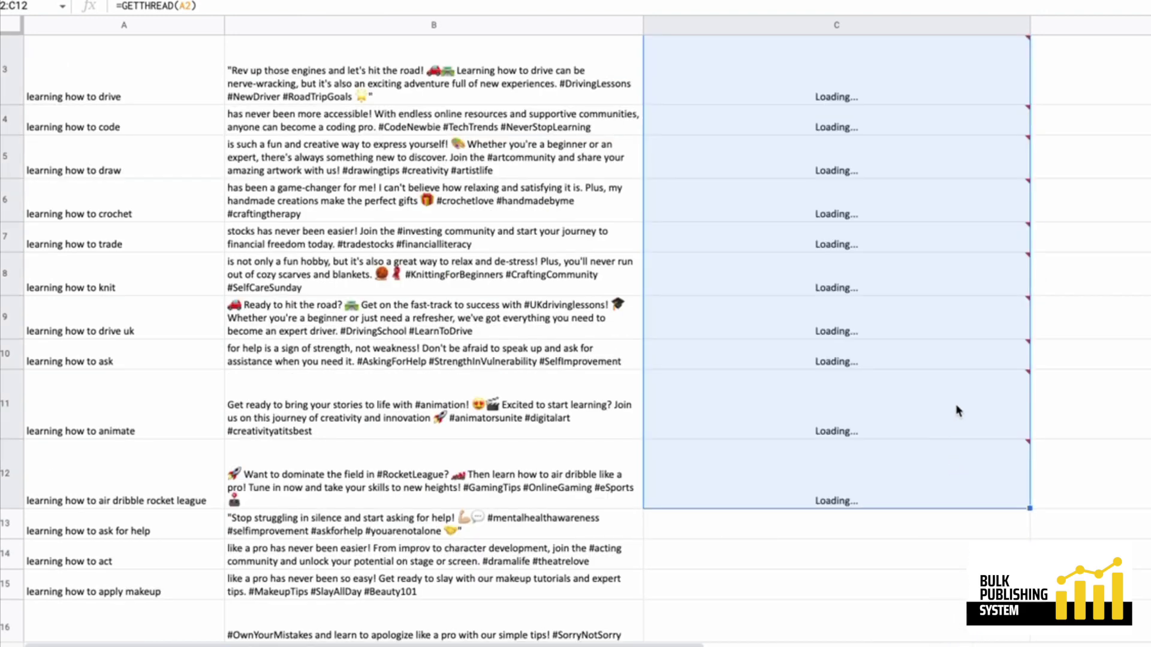
pyautogui.scroll(4, 955, 412)
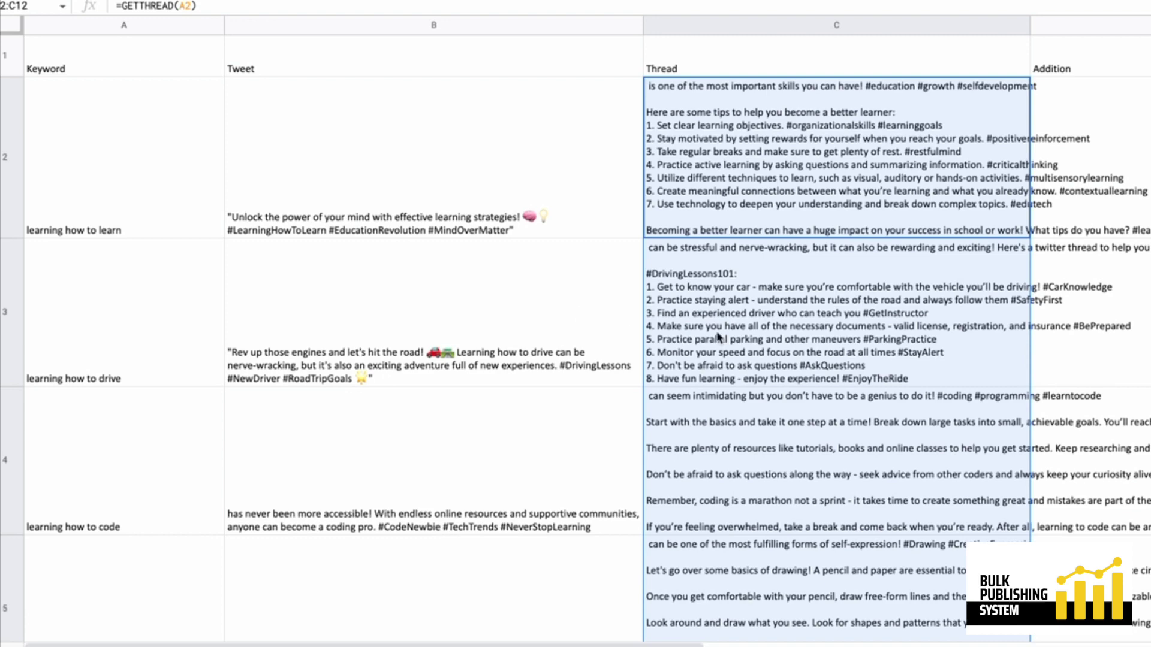
pyautogui.click(322, 356)
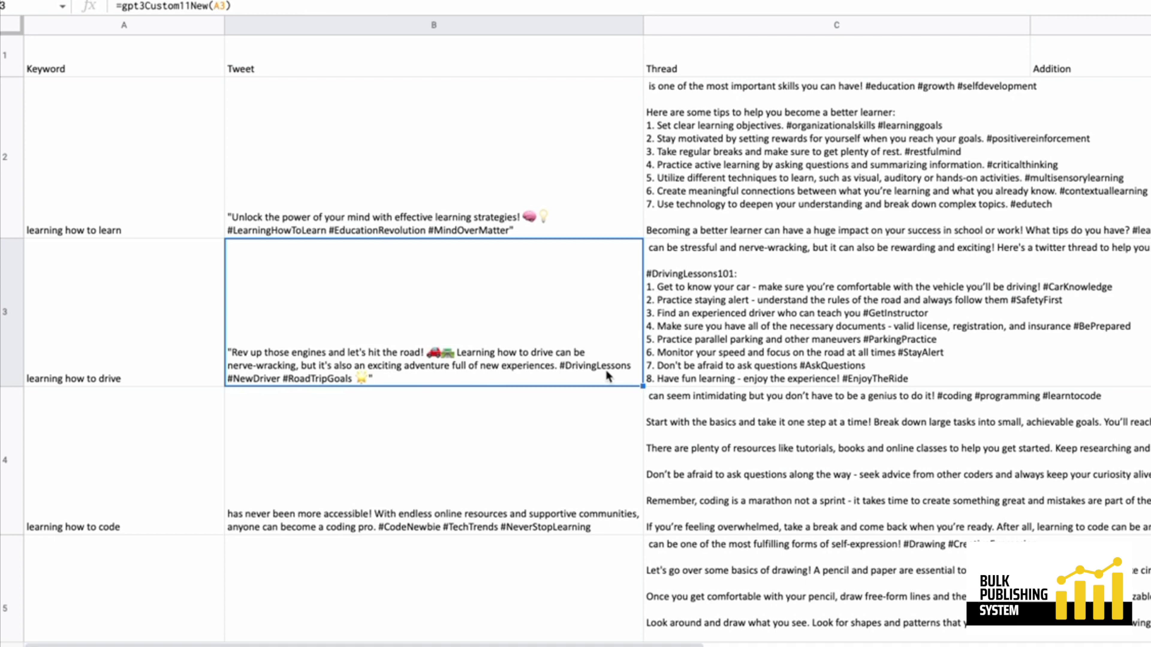
pyautogui.click(748, 343)
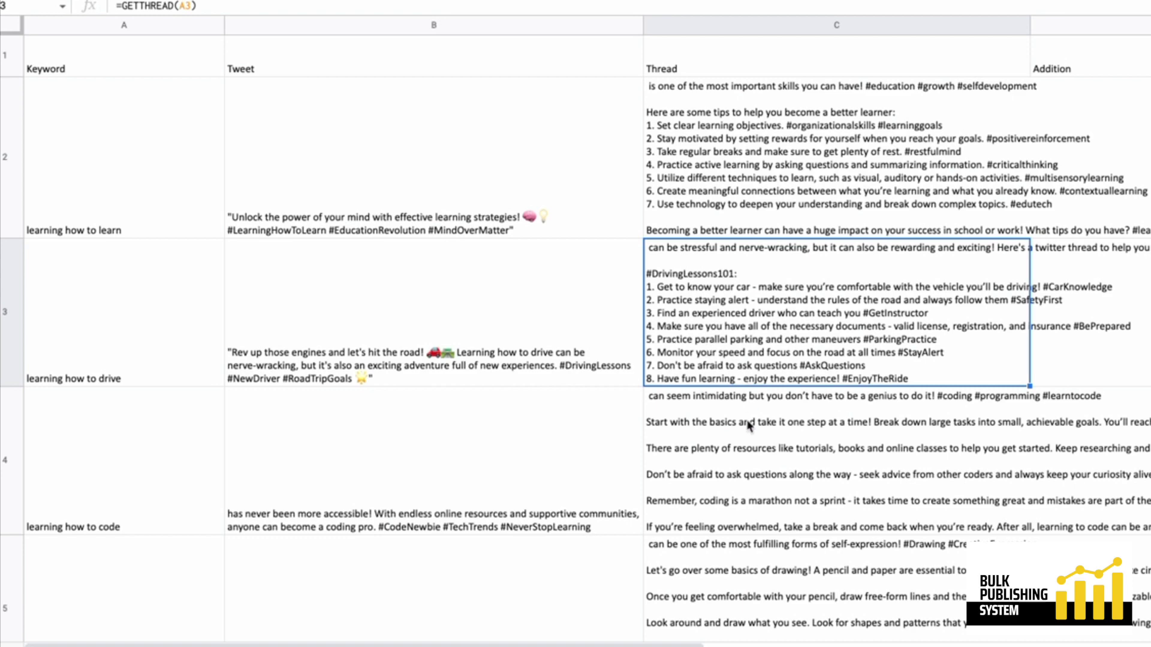
pyautogui.click(766, 464)
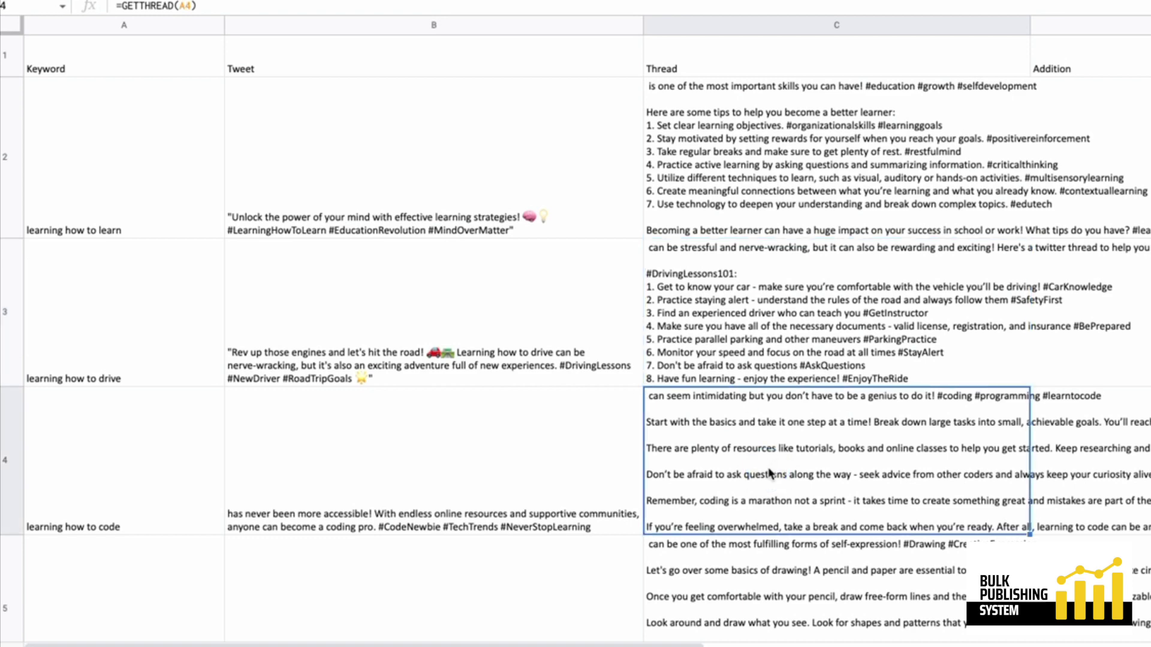
pyautogui.scroll(-10, 768, 465)
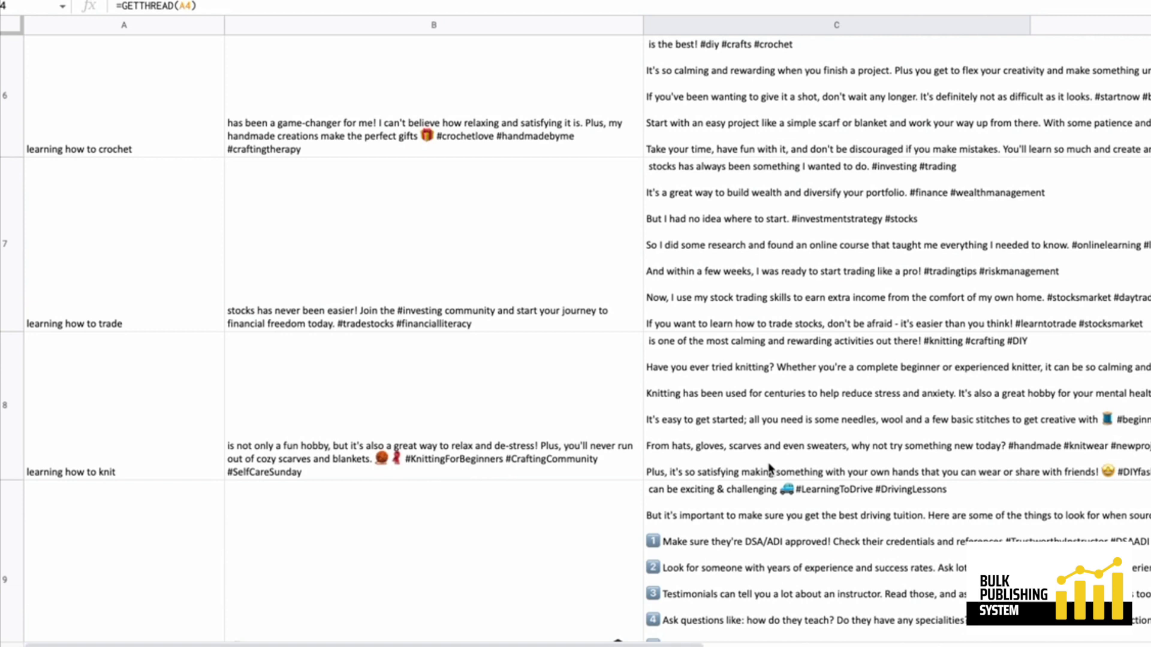
pyautogui.click(745, 408)
pyautogui.click(674, 368)
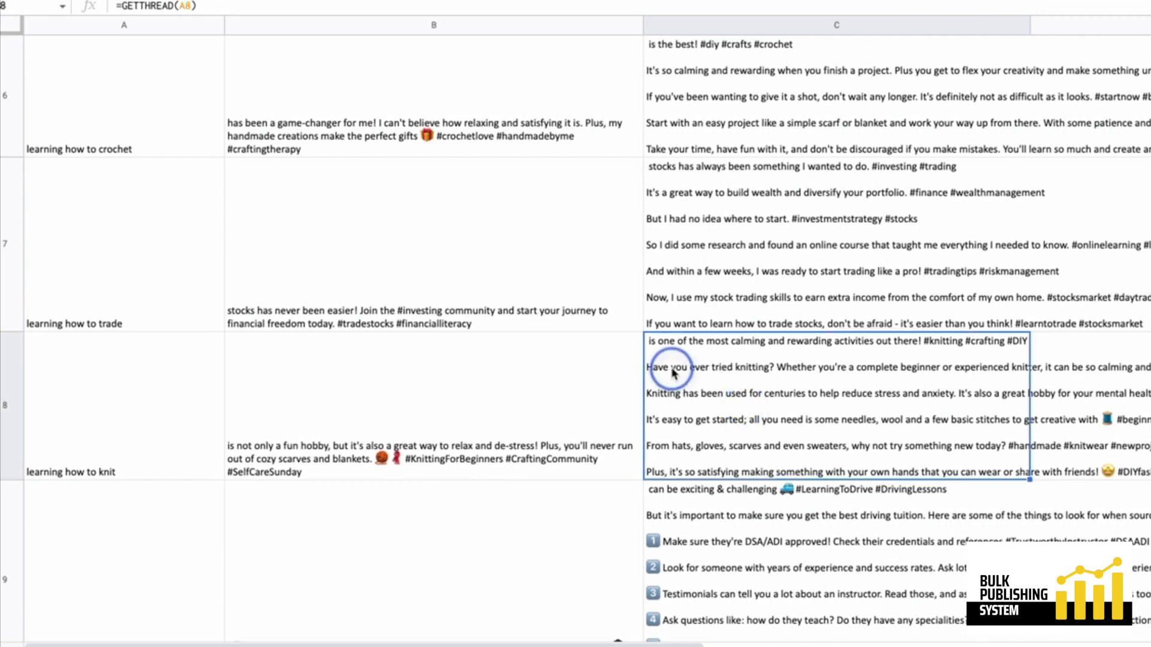
pyautogui.click(702, 452)
pyautogui.click(825, 553)
pyautogui.scroll(-5, 826, 555)
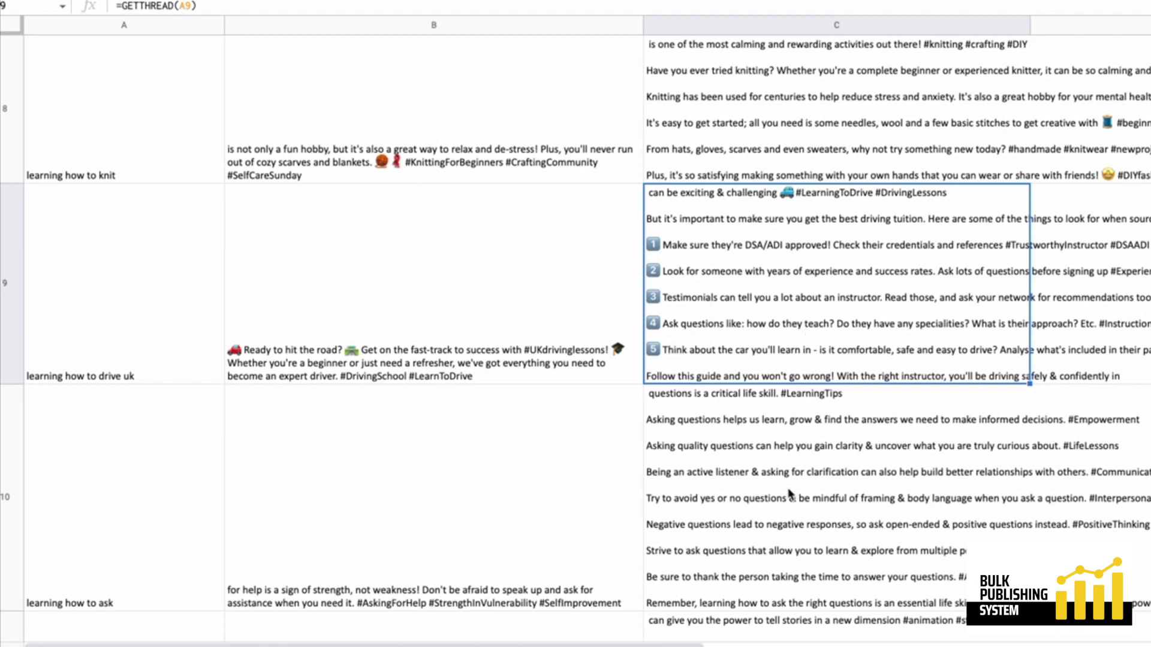
pyautogui.scroll(-3, 787, 457)
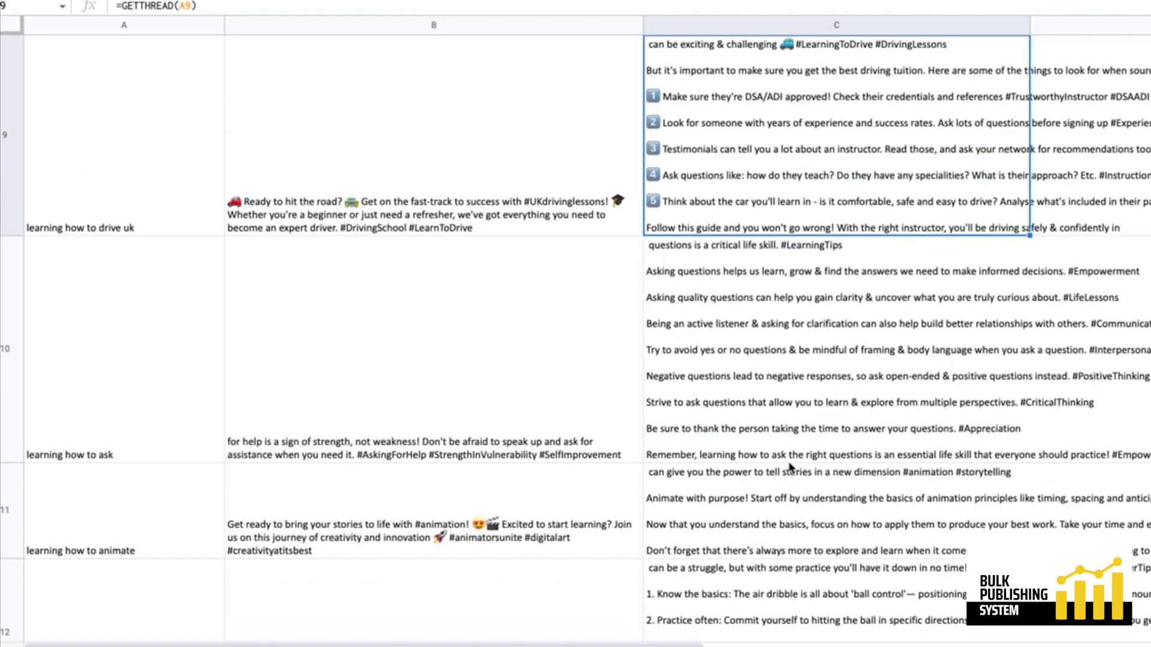
pyautogui.scroll(3, 790, 465)
pyautogui.scroll(3, 789, 463)
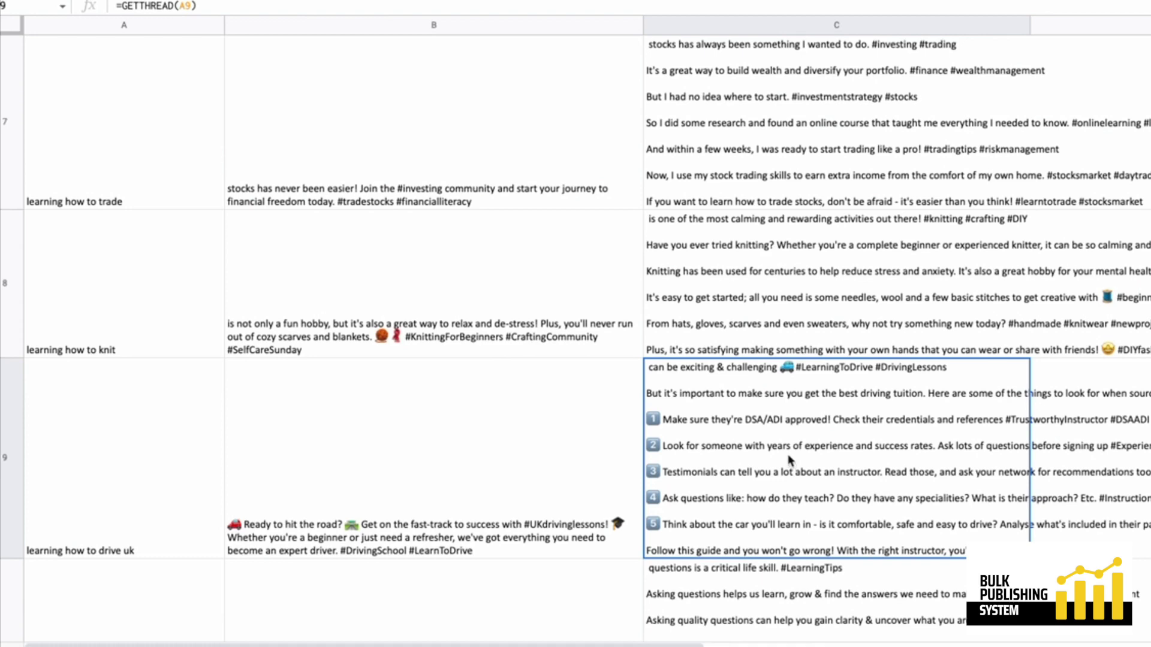
pyautogui.scroll(-10, 763, 410)
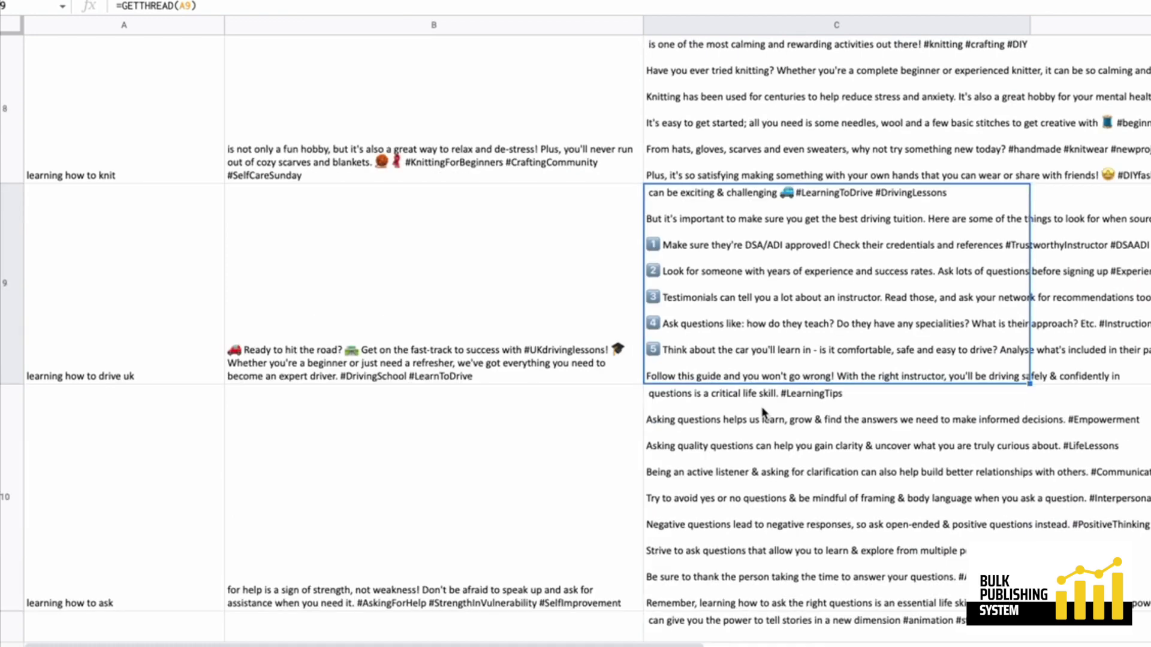
pyautogui.scroll(2, 763, 411)
pyautogui.scroll(4, 763, 401)
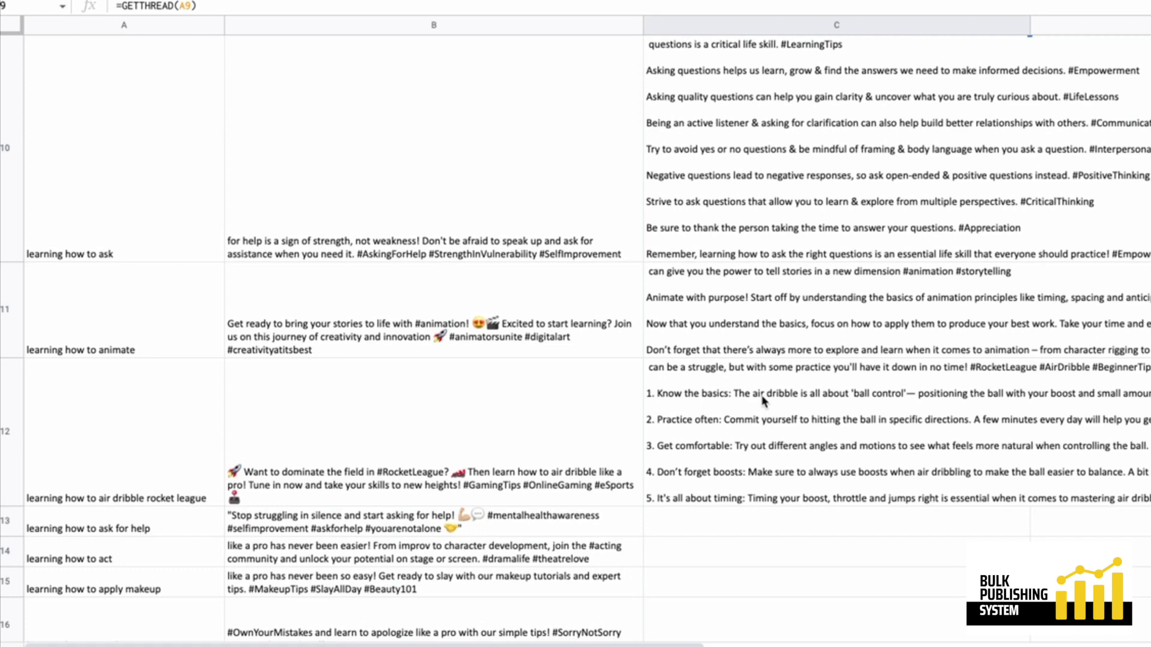
pyautogui.scroll(-4, 763, 401)
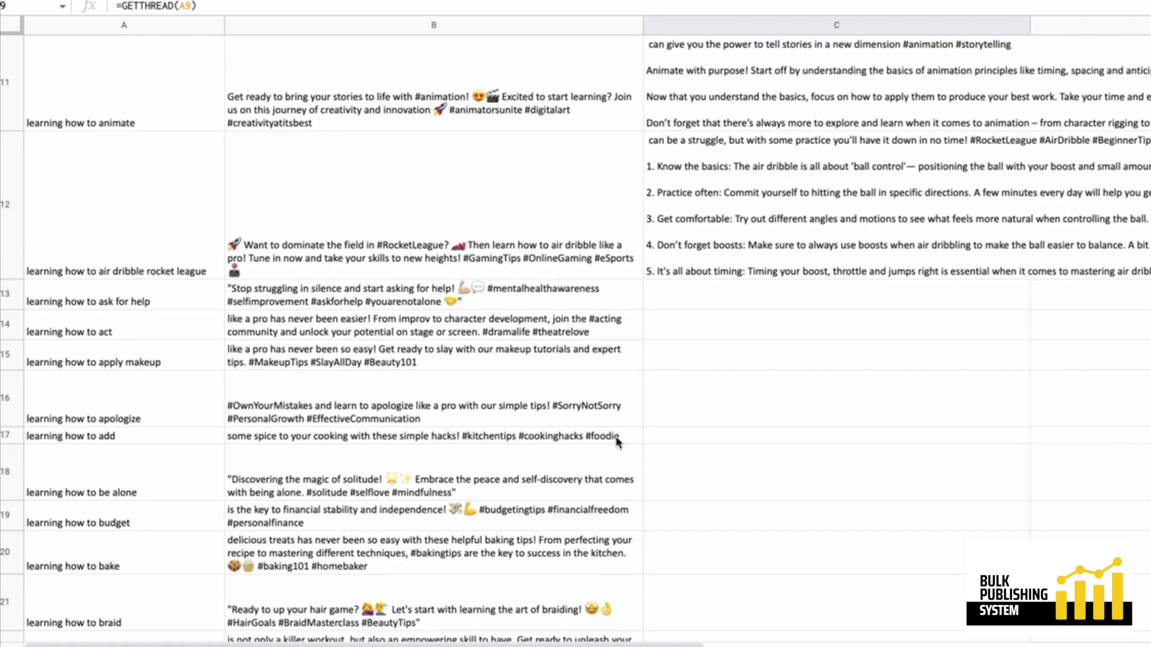
pyautogui.scroll(-4, 617, 444)
pyautogui.scroll(2, 597, 431)
pyautogui.scroll(15, 595, 431)
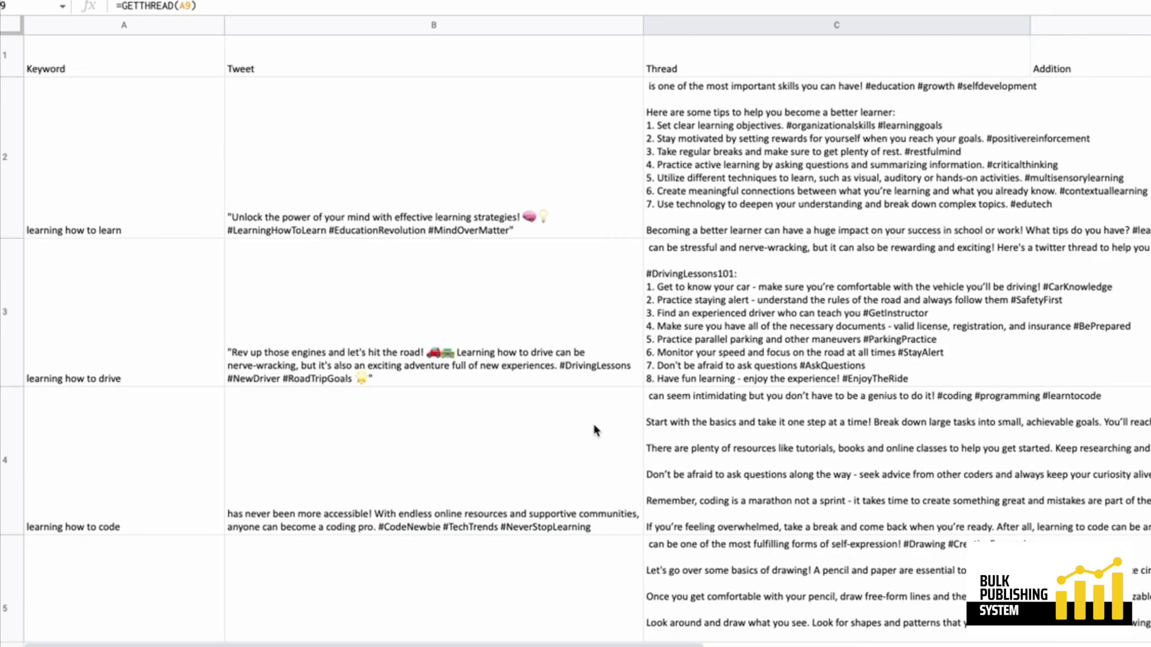
pyautogui.click(455, 210)
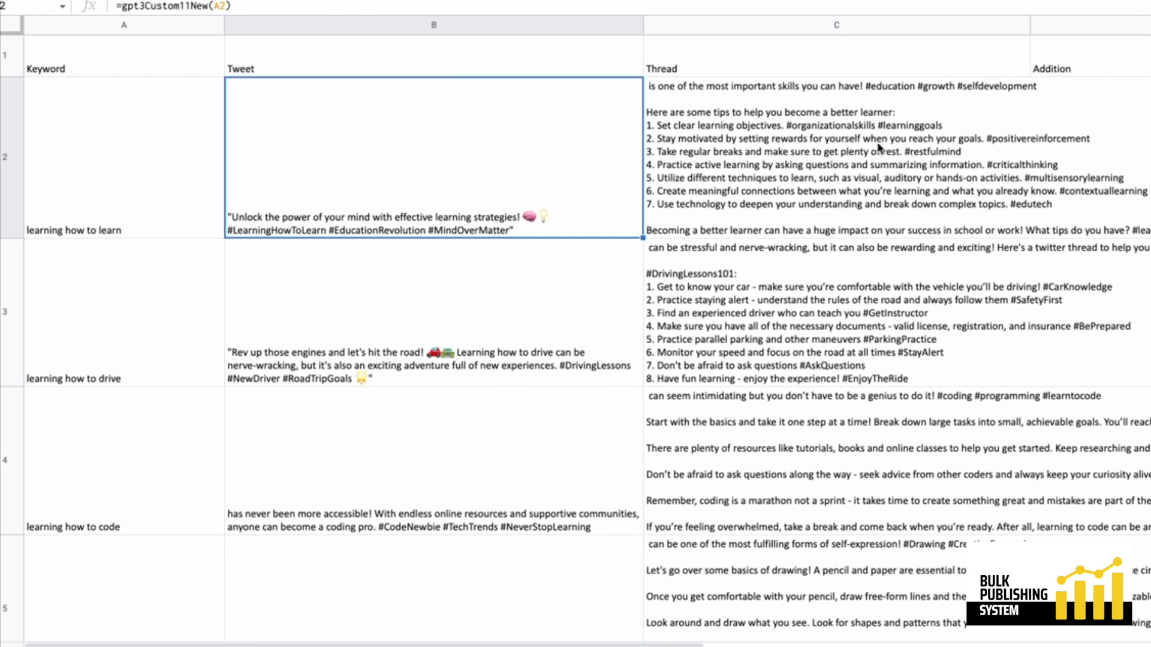
pyautogui.click(844, 113)
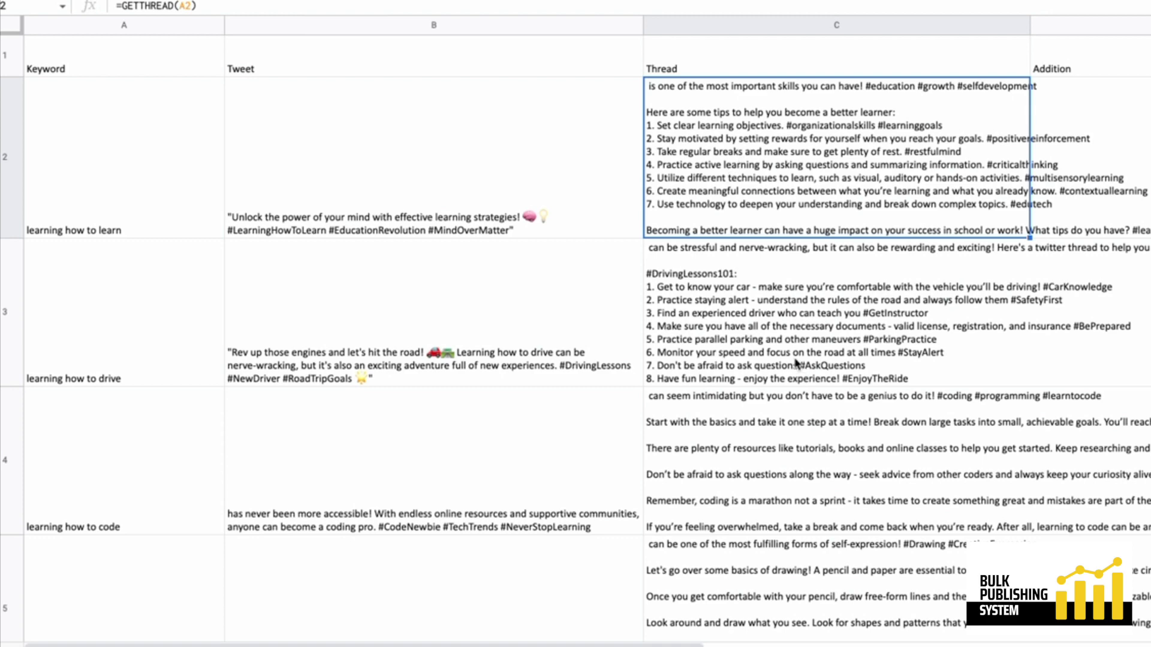
# - Review the generated threads, then narrow column C so Addition and URL reappear
pyautogui.scroll(-15, 801, 375)
pyautogui.scroll(-3, 797, 362)
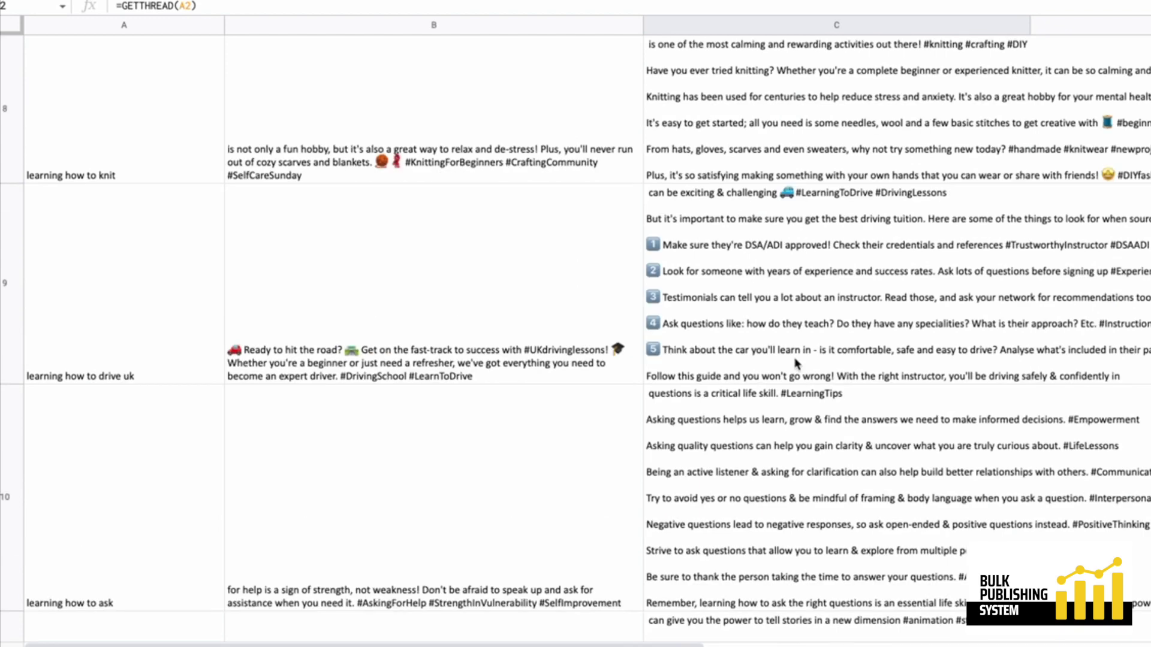
pyautogui.click(138, 282)
pyautogui.click(753, 289)
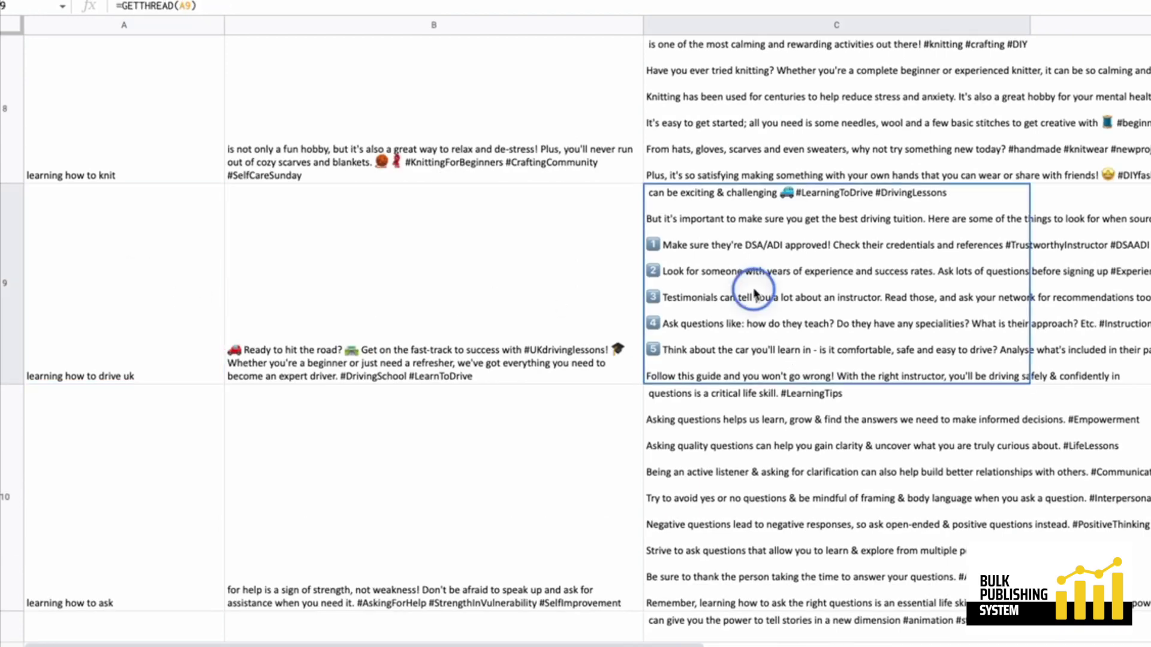
pyautogui.scroll(-5, 763, 308)
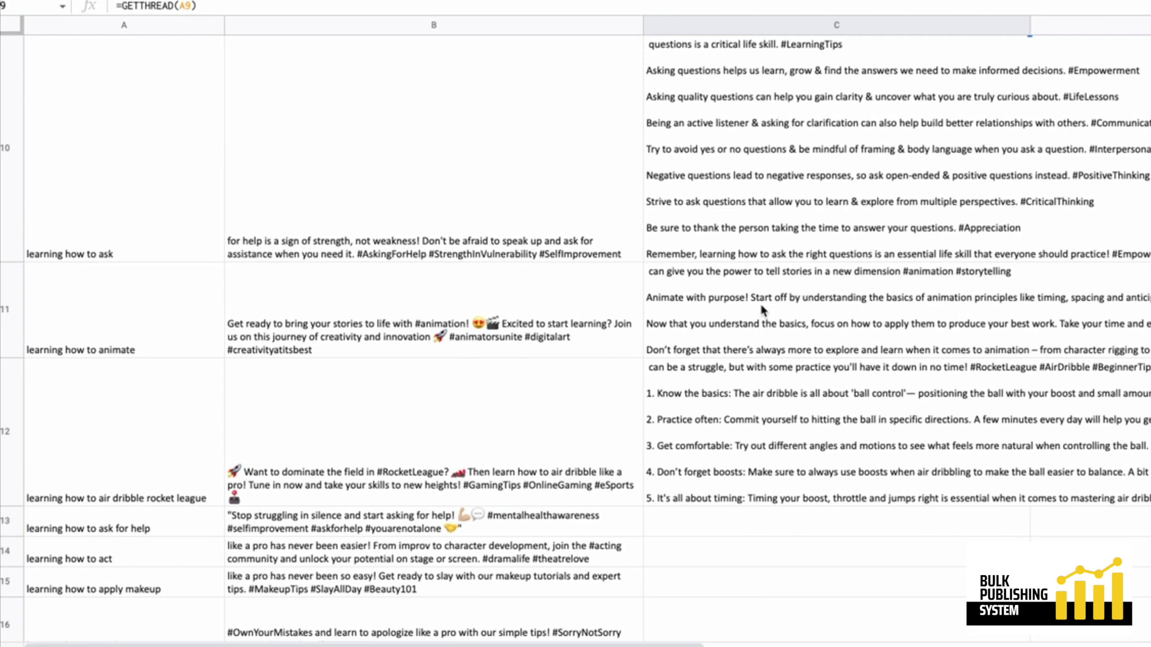
pyautogui.scroll(5, 763, 309)
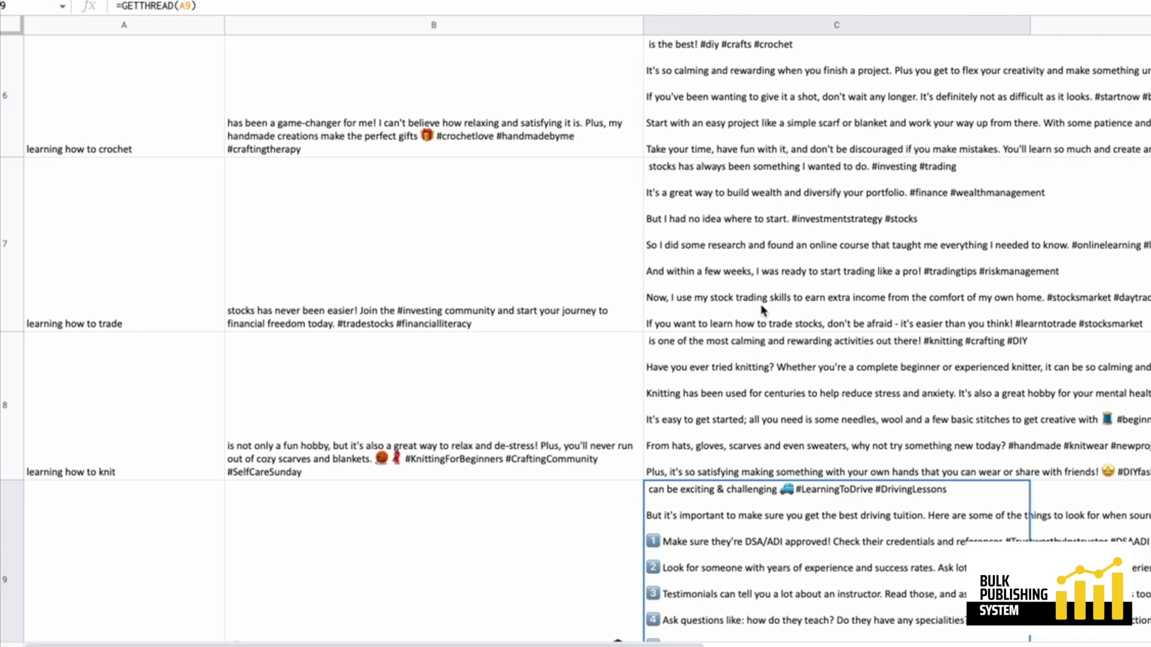
pyautogui.scroll(3, 762, 310)
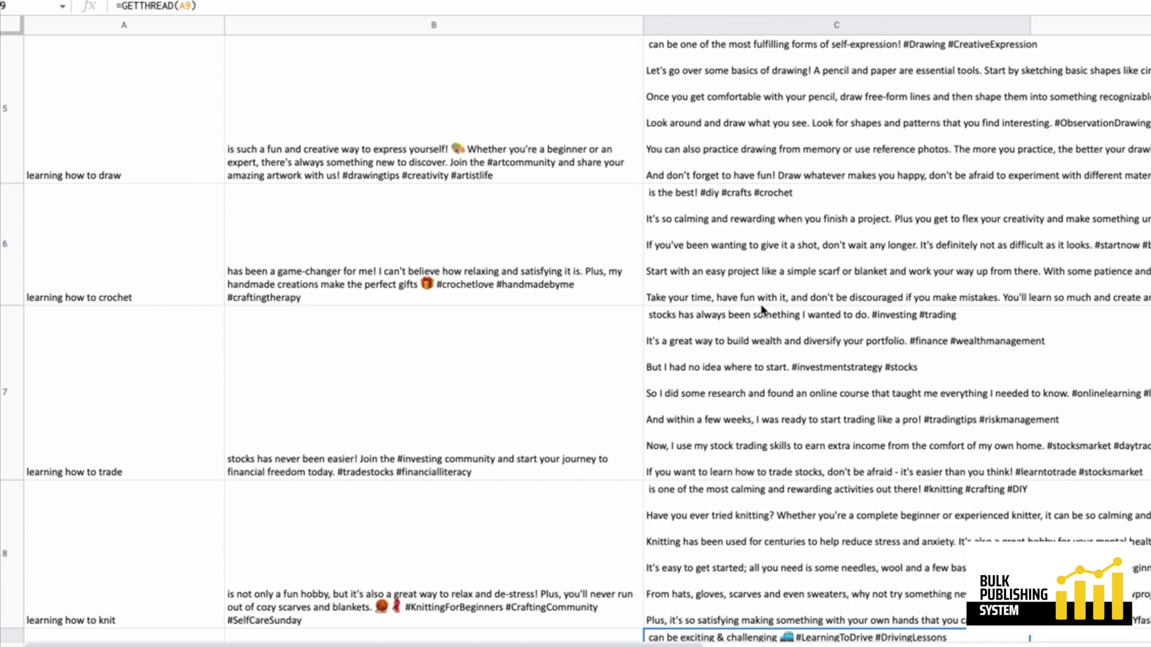
pyautogui.click(976, 24)
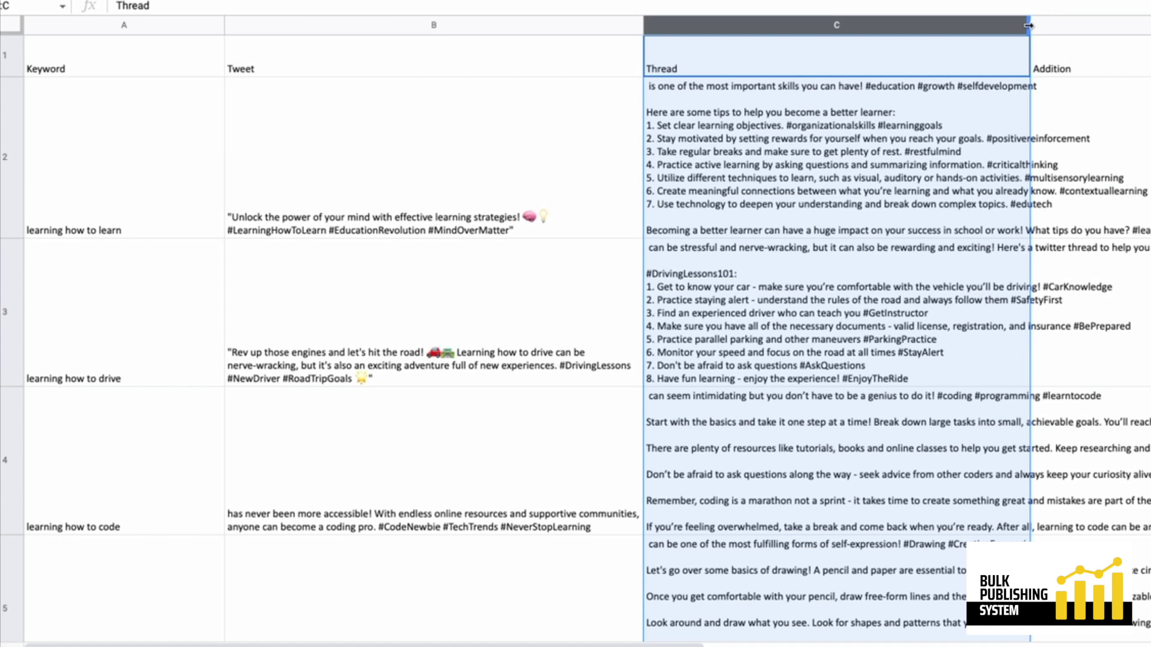
pyautogui.moveTo(1028, 25); pyautogui.dragTo(860, 27)
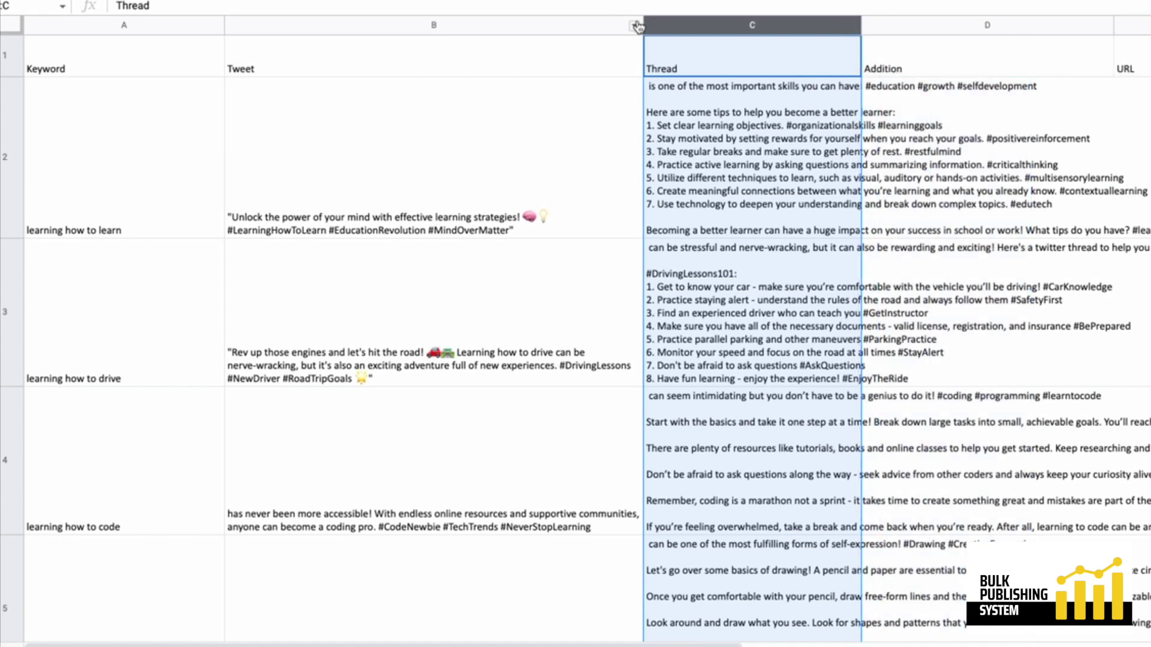